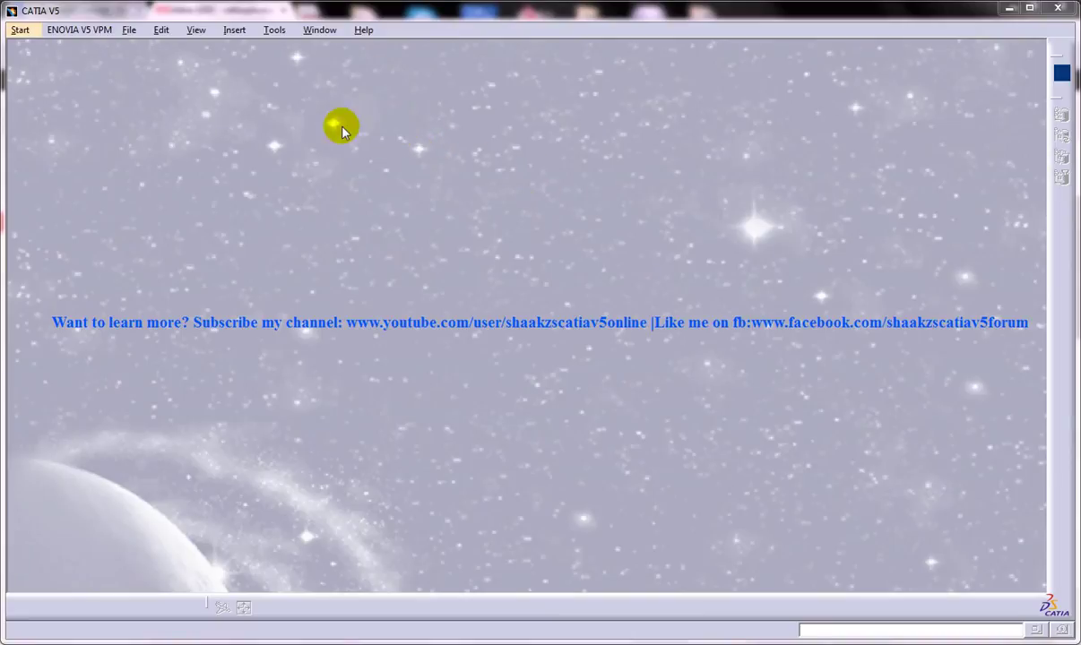
Open the 1body part file from the ramsbottom safety valve folder.
left_click(21, 30)
left_click(26, 29)
left_click(141, 31)
left_click(159, 84)
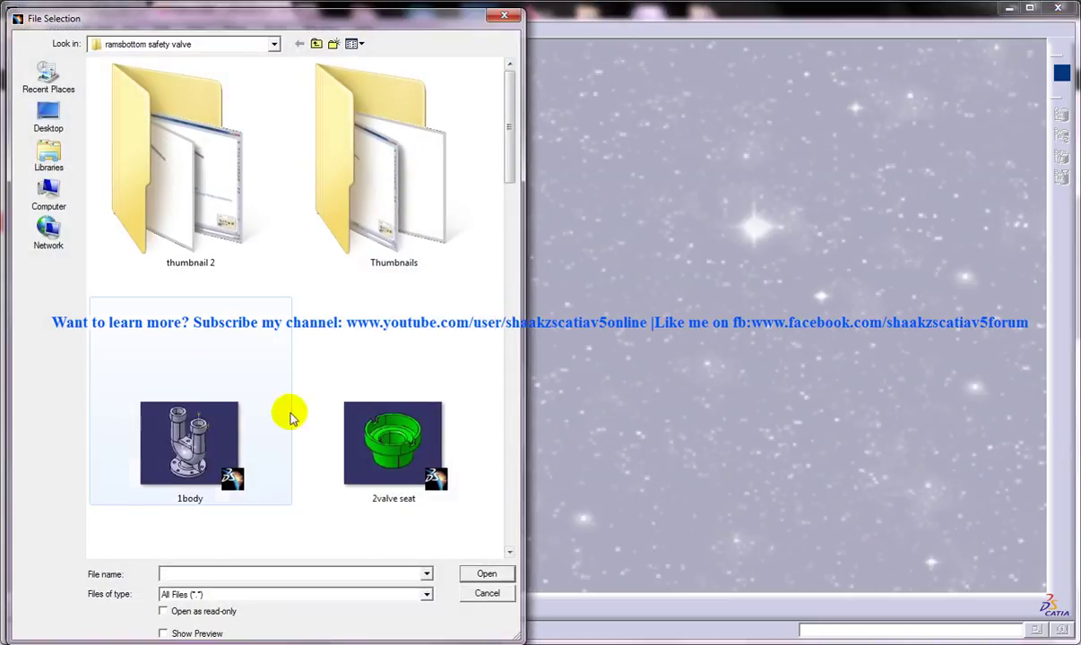
left_click(214, 412)
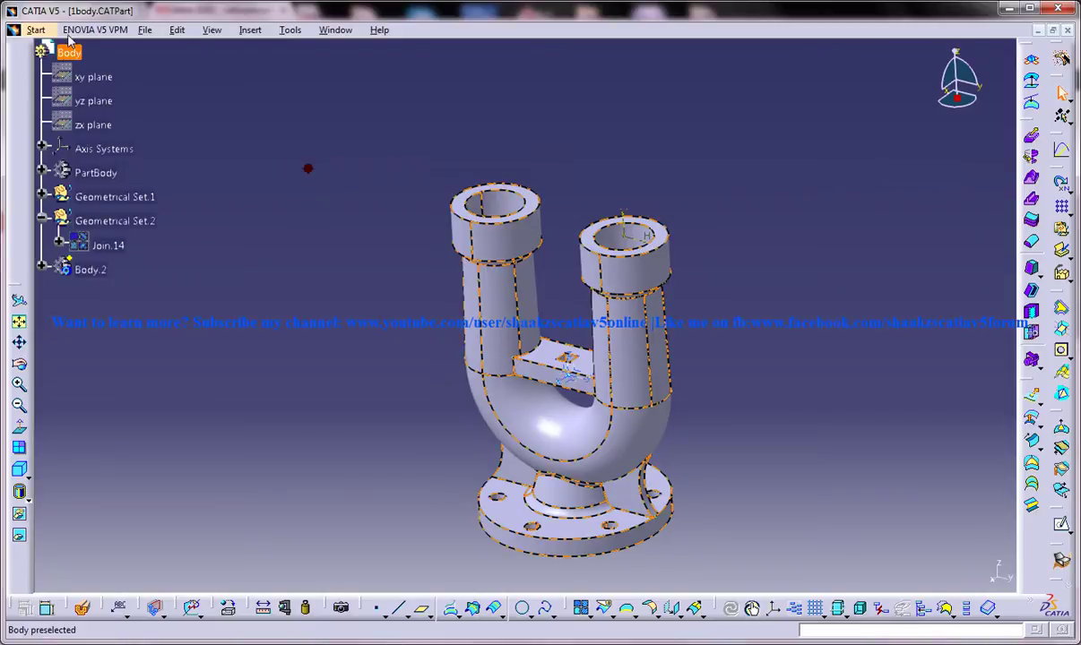
Start a new Drafting drawing on a blank A0 ISO sheet.
left_click(36, 30)
mouse_move(164, 66)
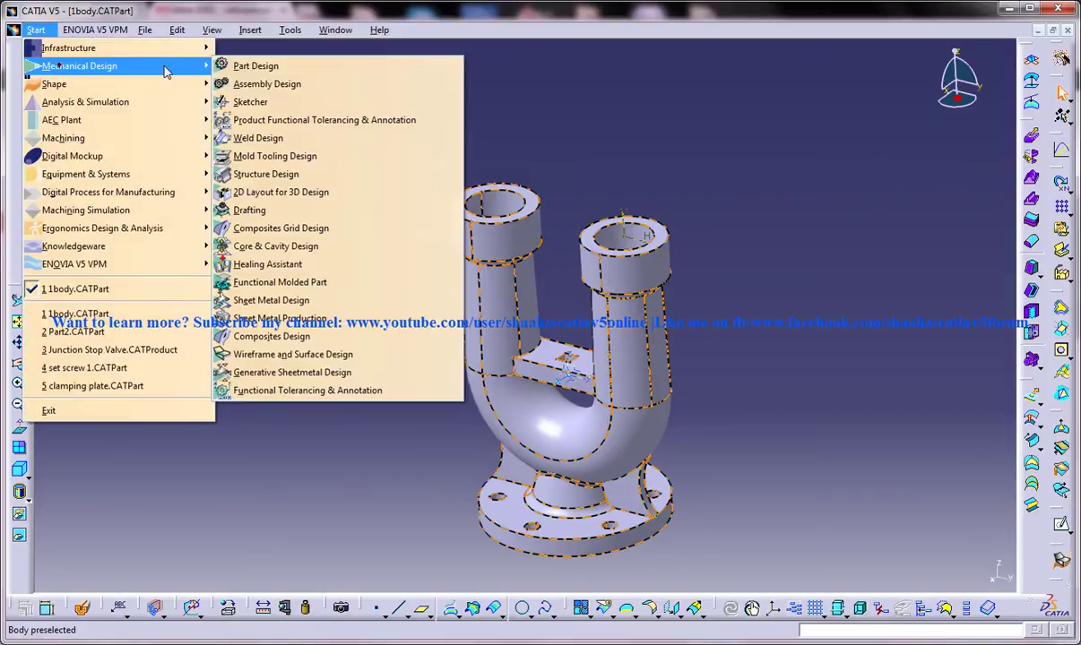
left_click(249, 210)
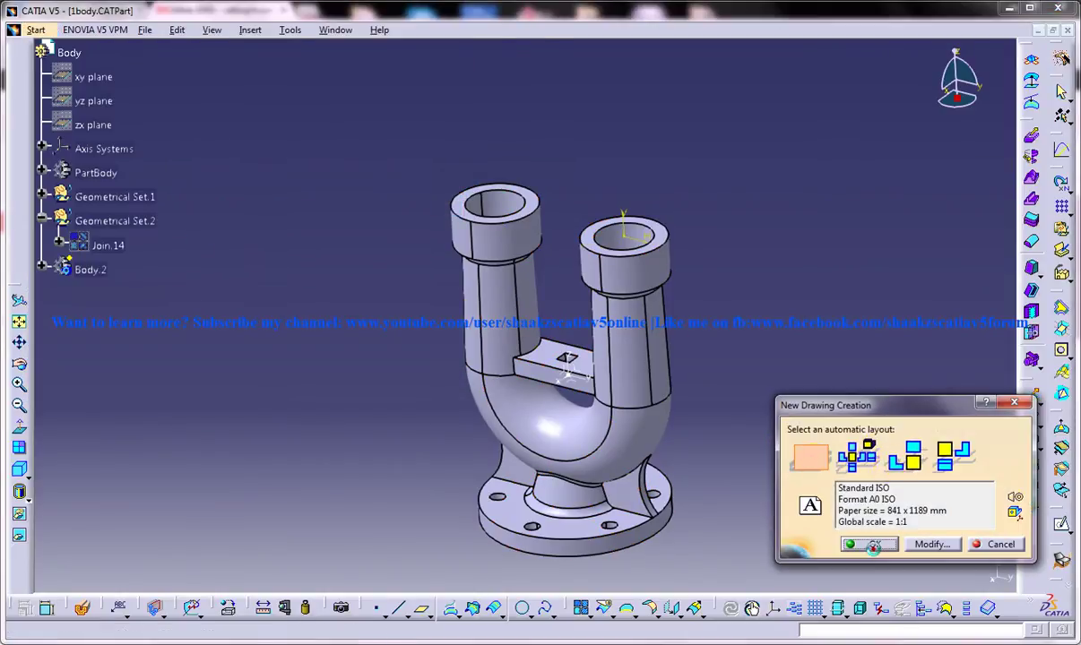
left_click(872, 545)
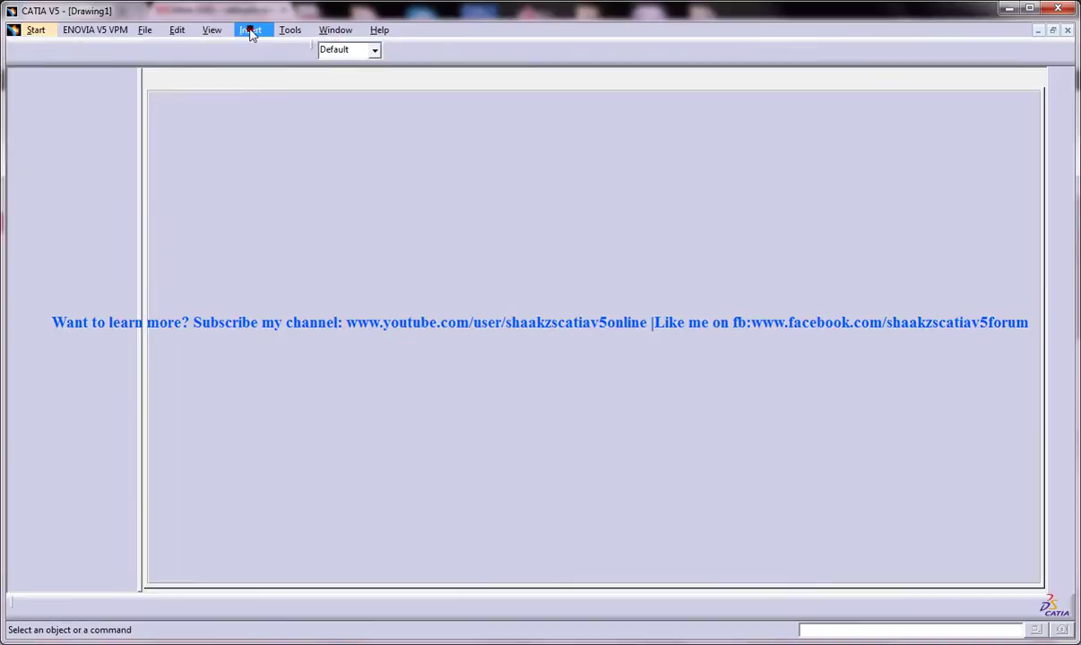
Begin a front view and return to the 1body part window to define it.
left_click(249, 29)
mouse_move(266, 73)
mouse_move(422, 72)
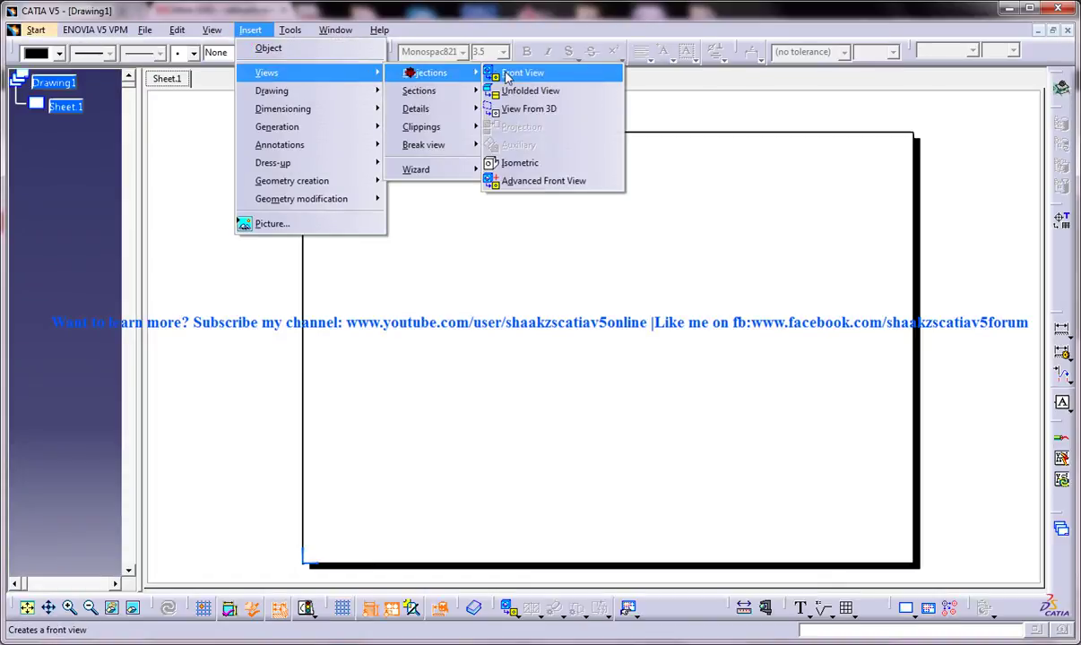
left_click(500, 89)
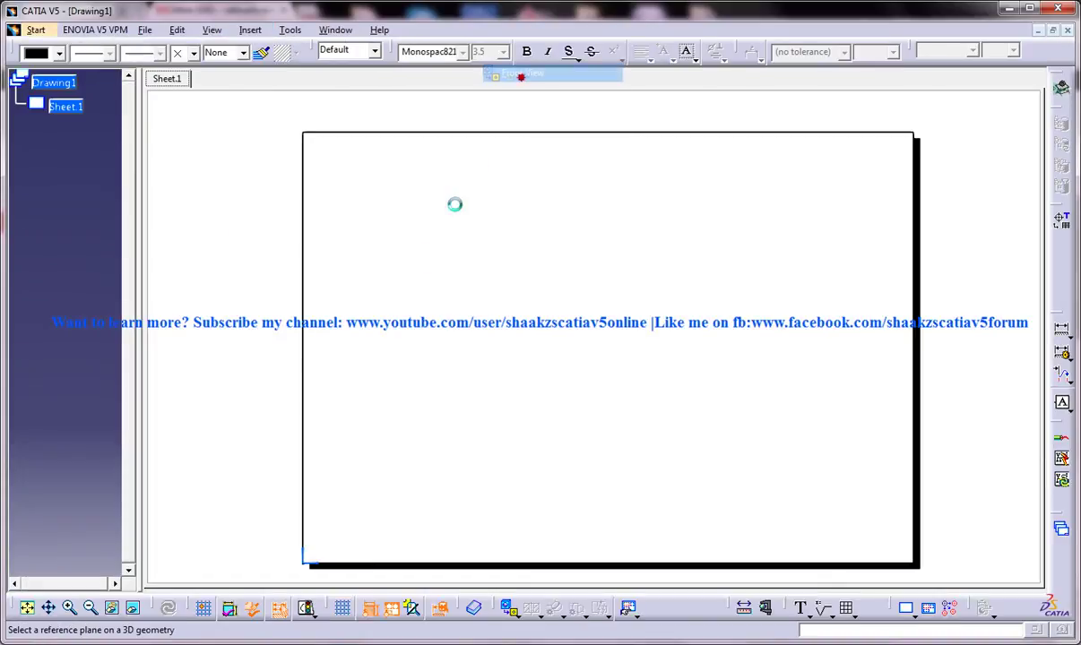
left_click(337, 31)
left_click(373, 126)
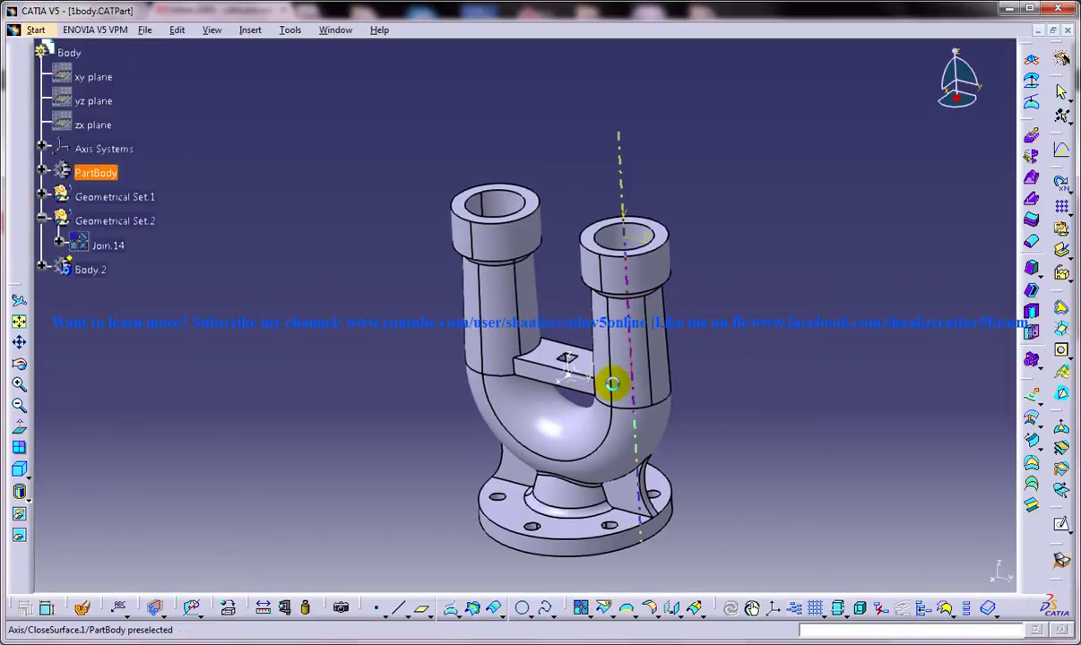
Place the front view at the upper left and a projected top view below it.
left_click(568, 363)
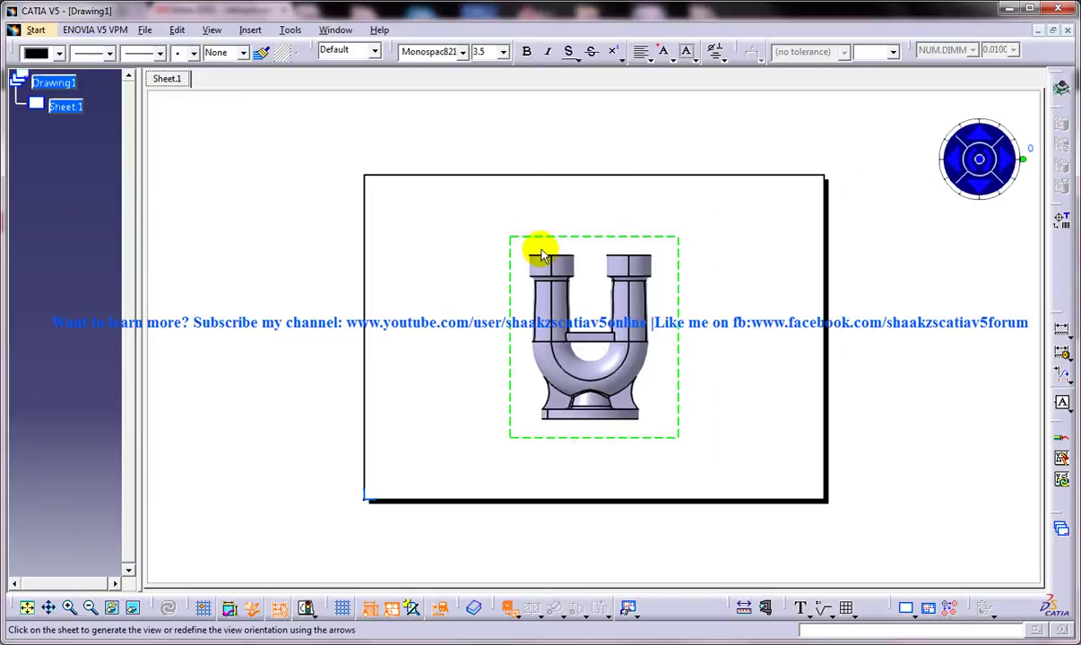
left_click(414, 177)
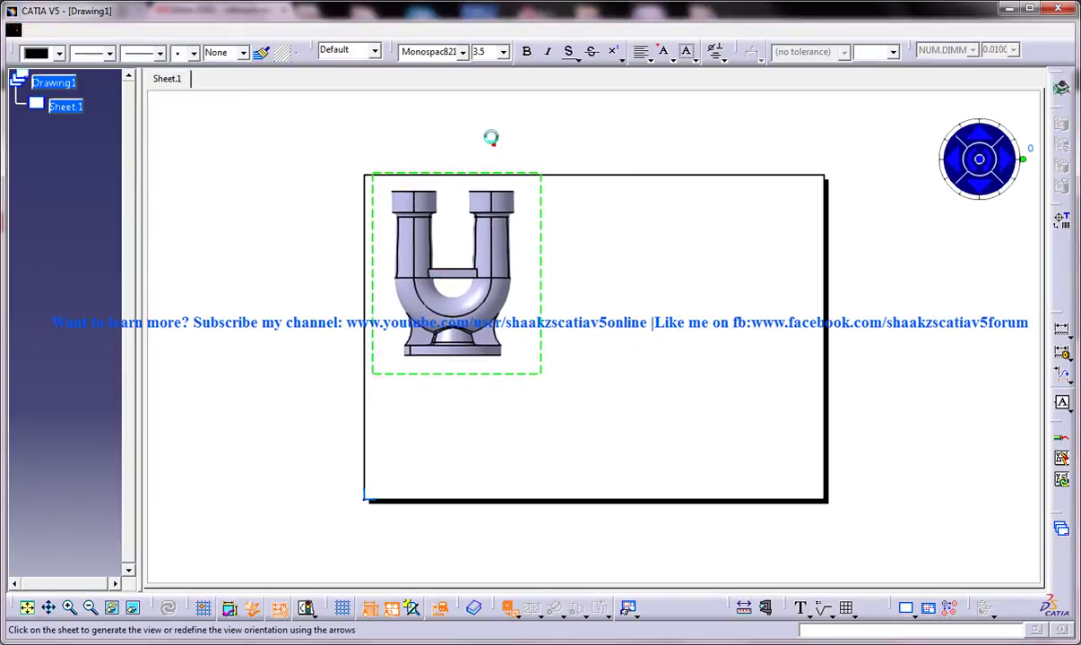
left_click(256, 29)
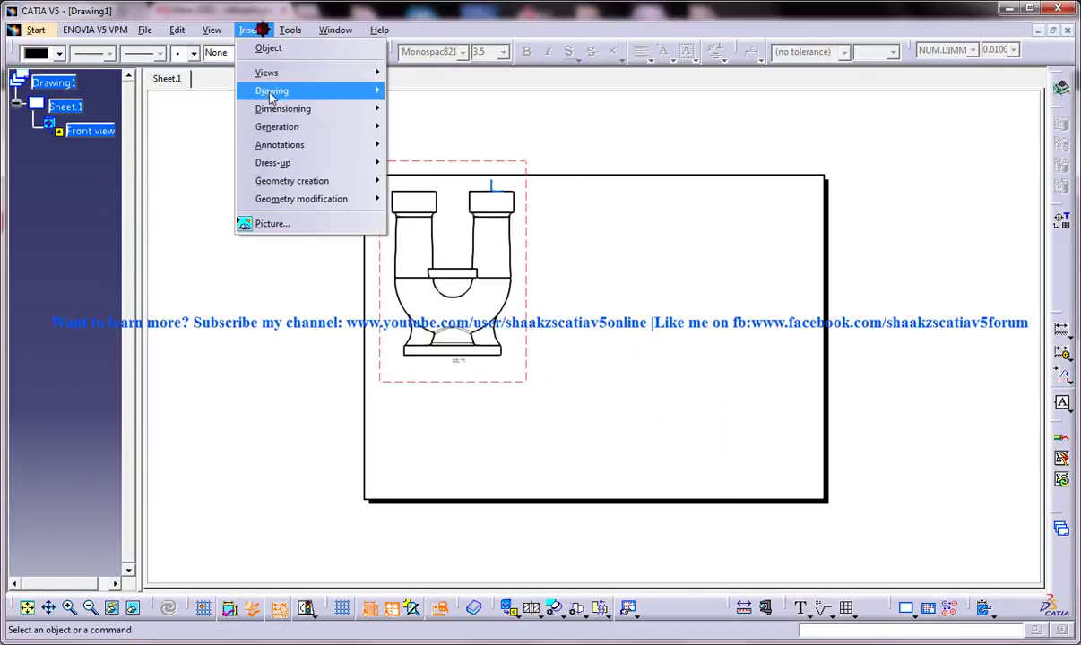
mouse_move(348, 80)
mouse_move(439, 74)
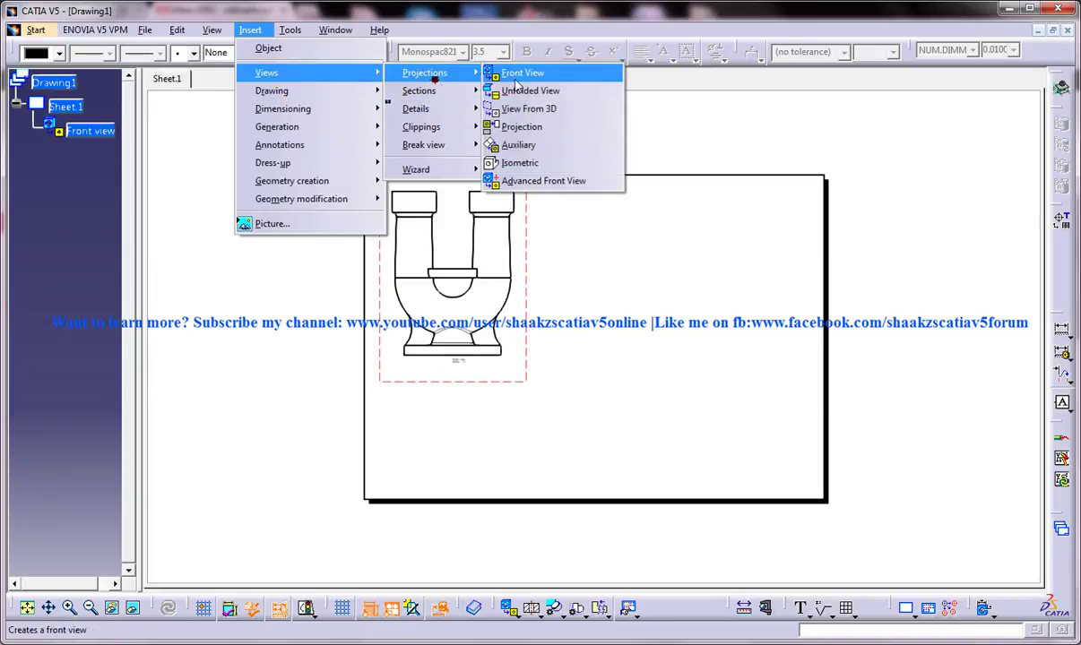
left_click(519, 127)
left_click(482, 422)
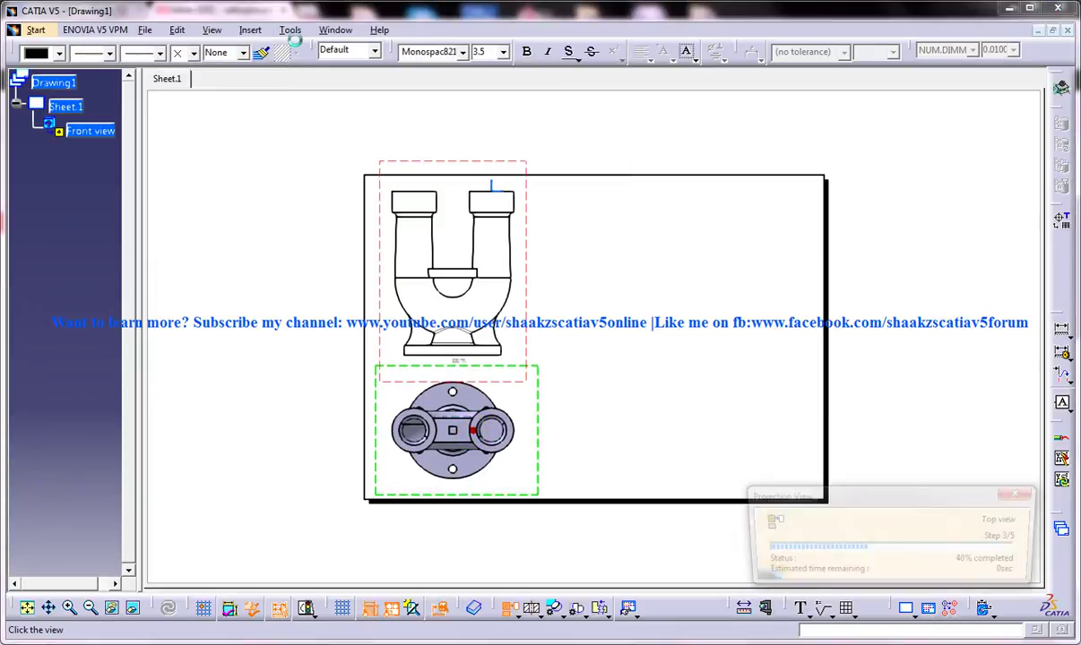
Add a projected left view to the right of the front view.
left_click(251, 29)
mouse_move(318, 75)
mouse_move(439, 73)
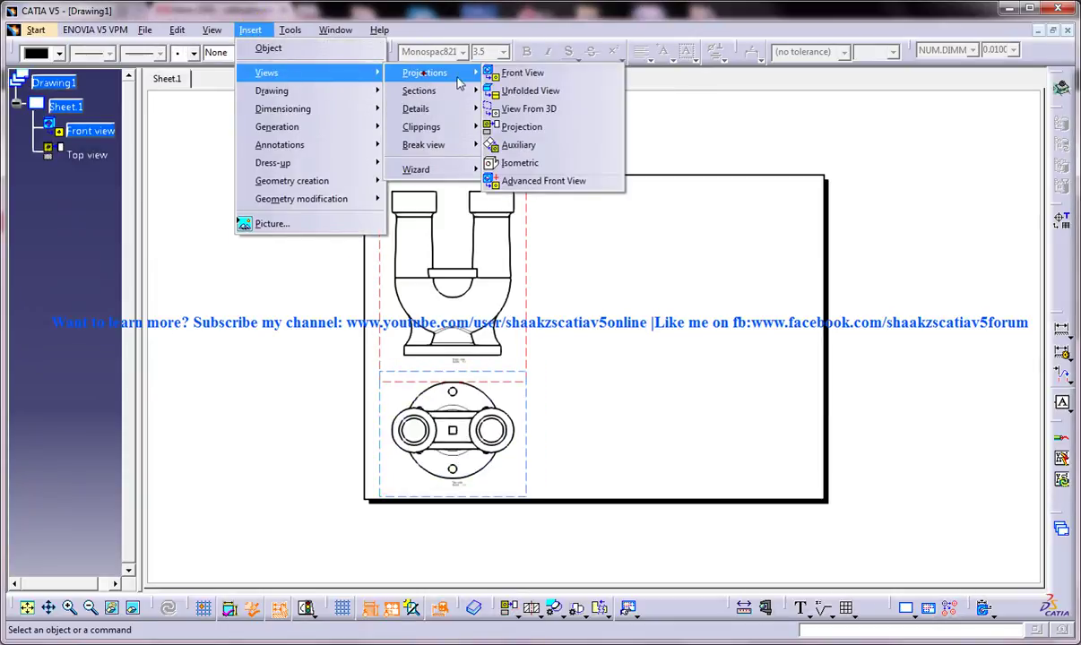
left_click(541, 127)
left_click(663, 261)
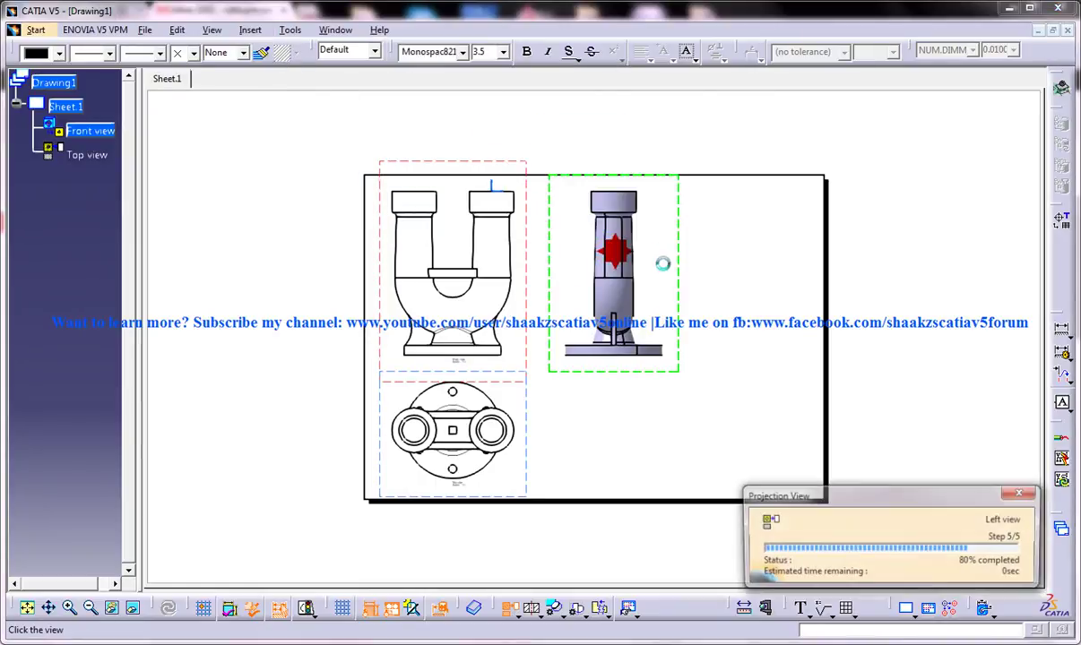
Zoom in on the finished front, top and left views.
middle_click_drag(586, 278, 543, 243)
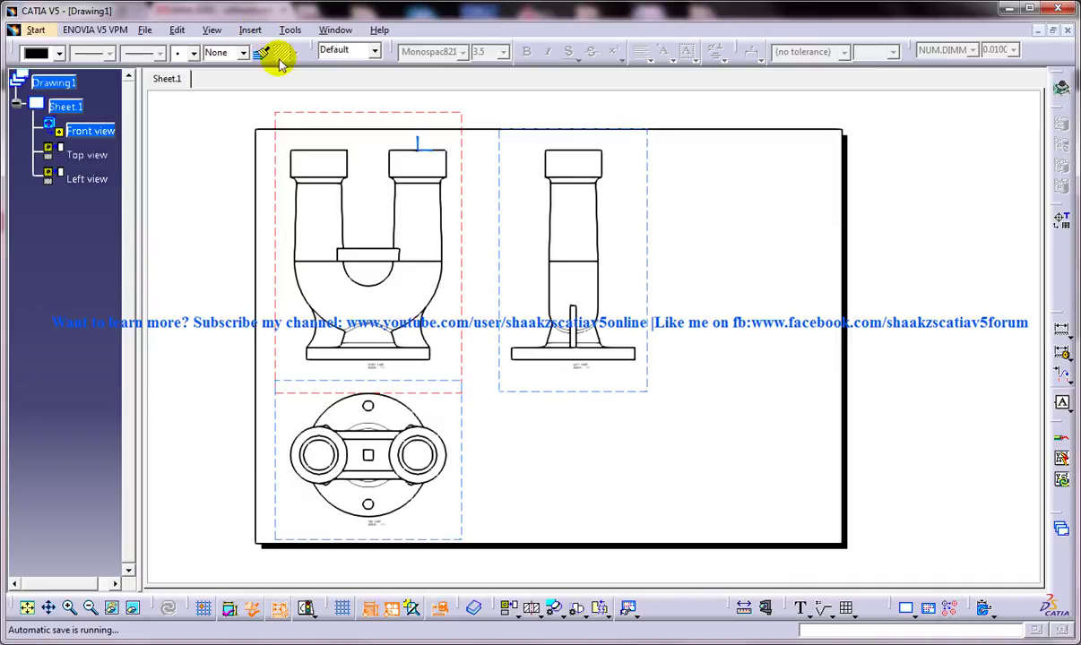
Browse the Insert menu to the dimension generation from the 3D part.
left_click(250, 30)
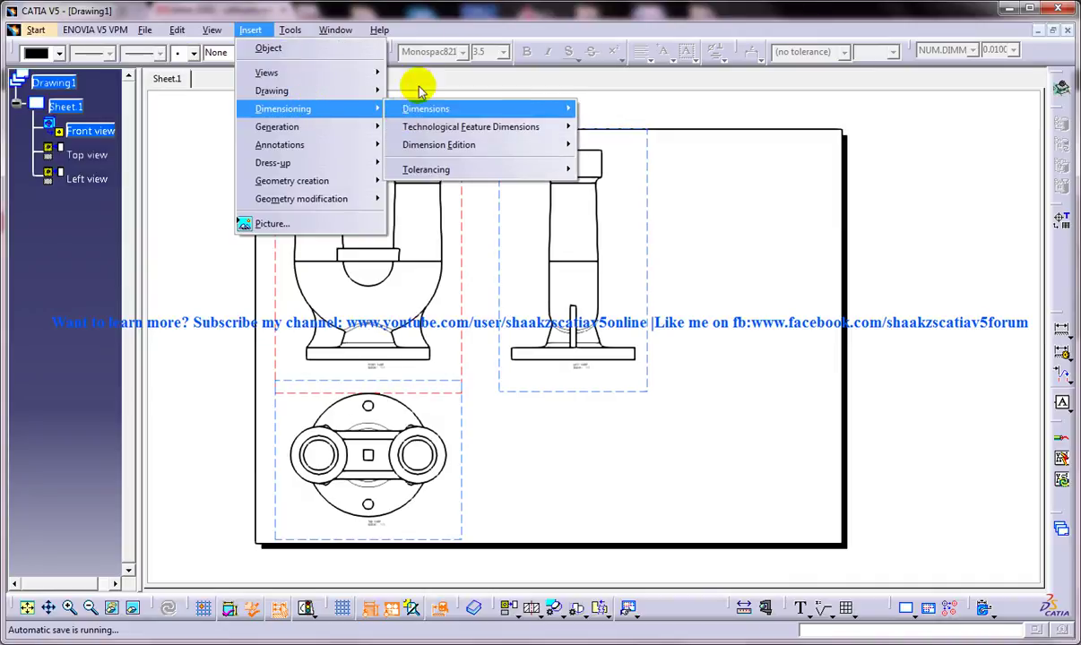
left_click(434, 16)
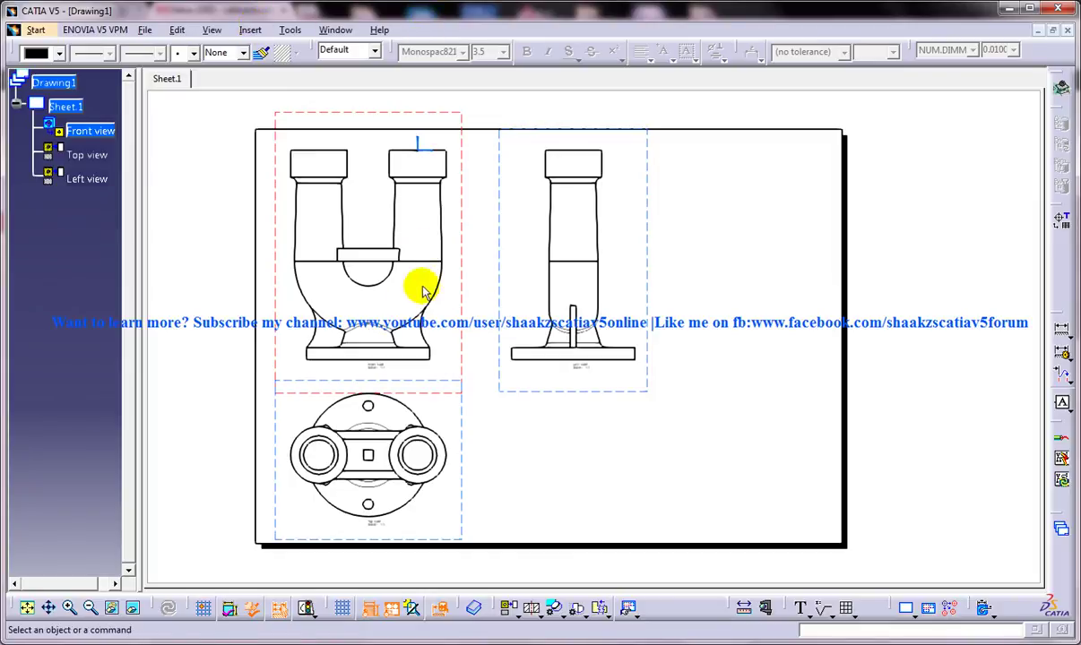
left_click(250, 29)
mouse_move(271, 74)
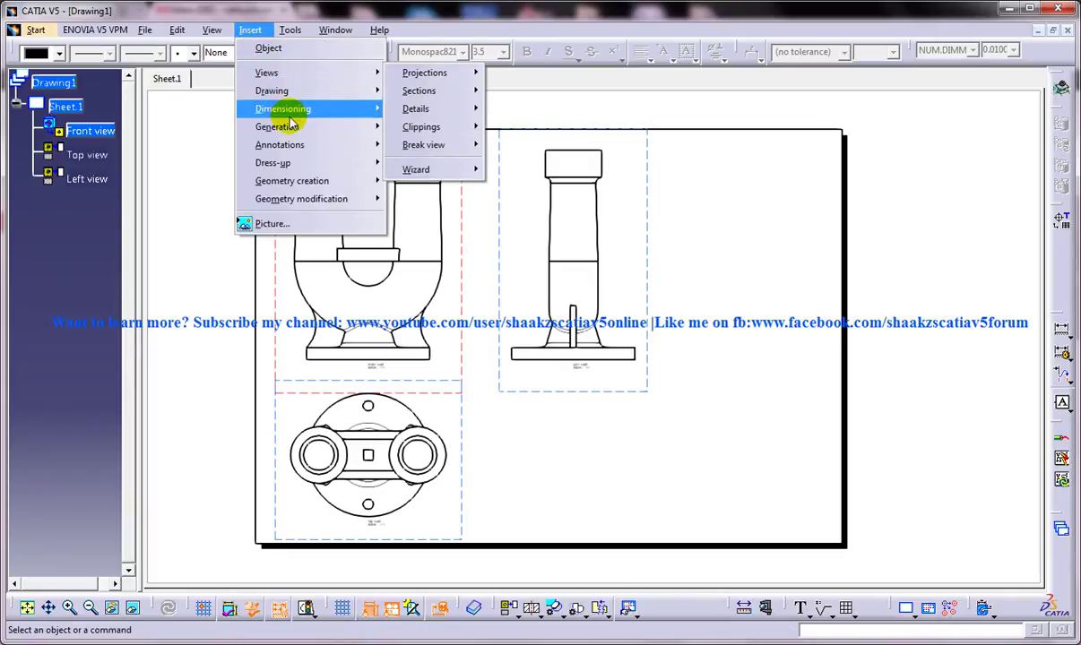
mouse_move(285, 126)
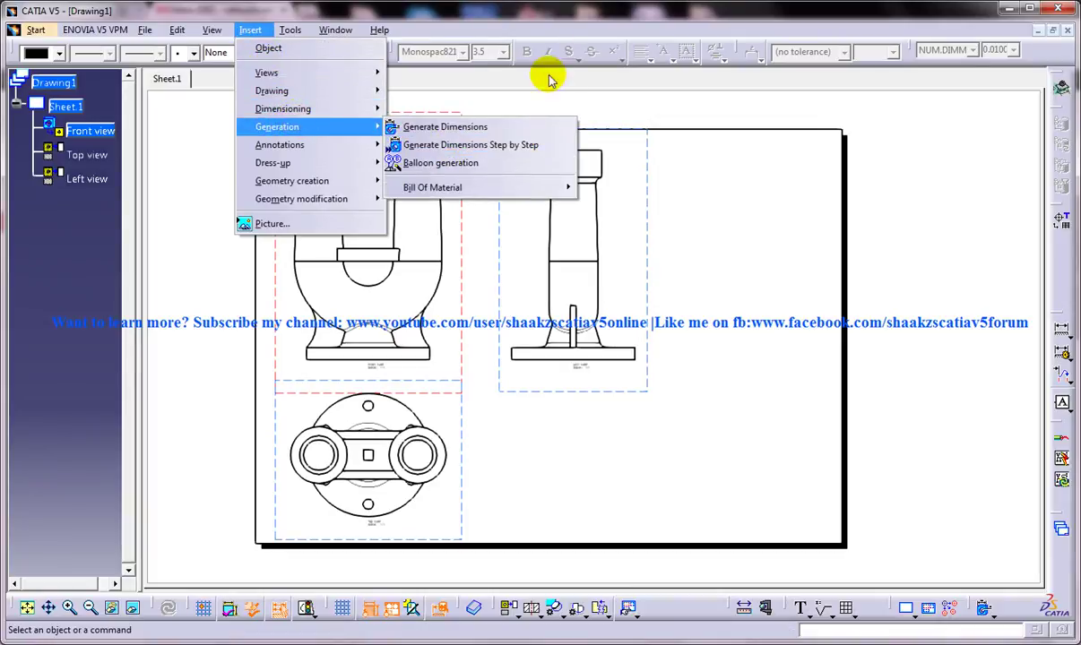
left_click(446, 126)
Float the Generation toolbar, inspect its command variants, and re-dock it.
left_click_drag(983, 609, 956, 531)
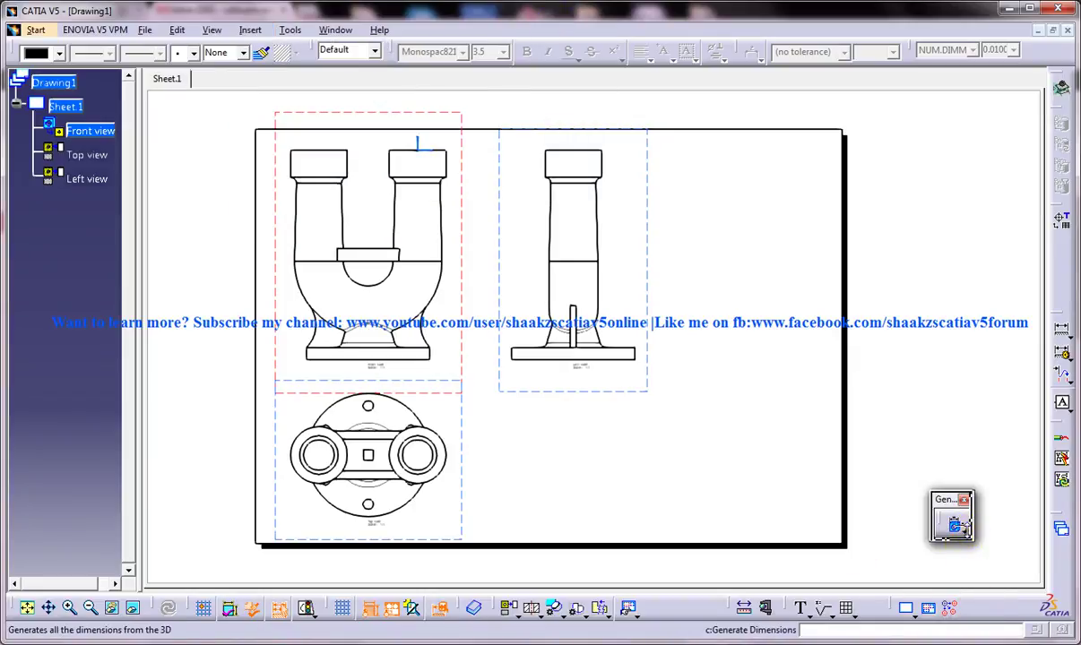
left_click(966, 533)
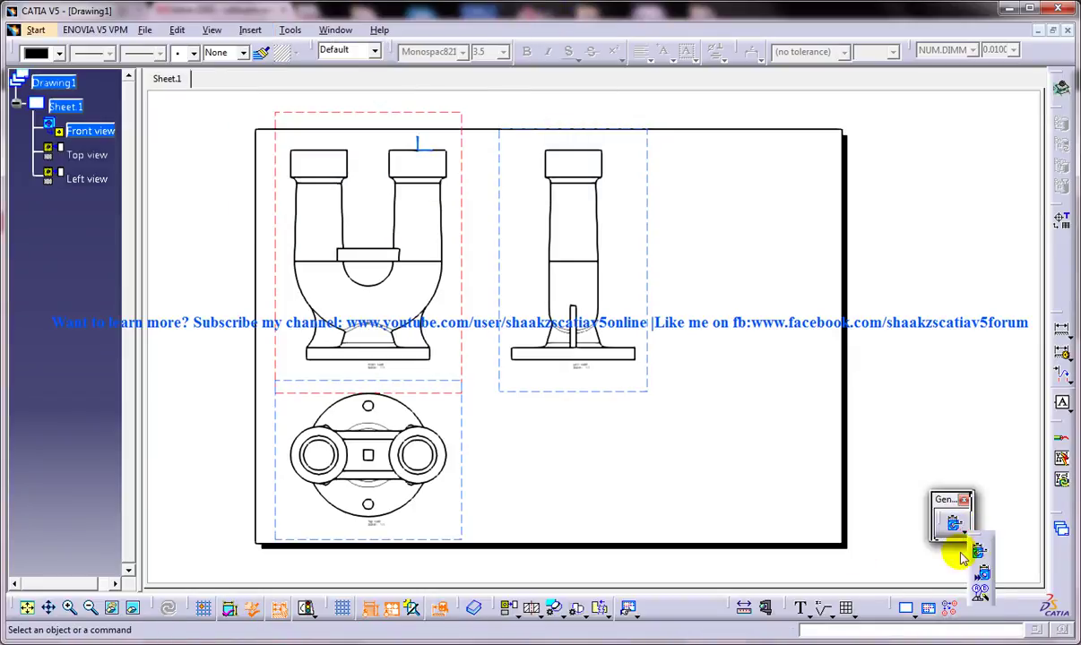
left_click(1014, 605)
left_click_drag(945, 499, 984, 606)
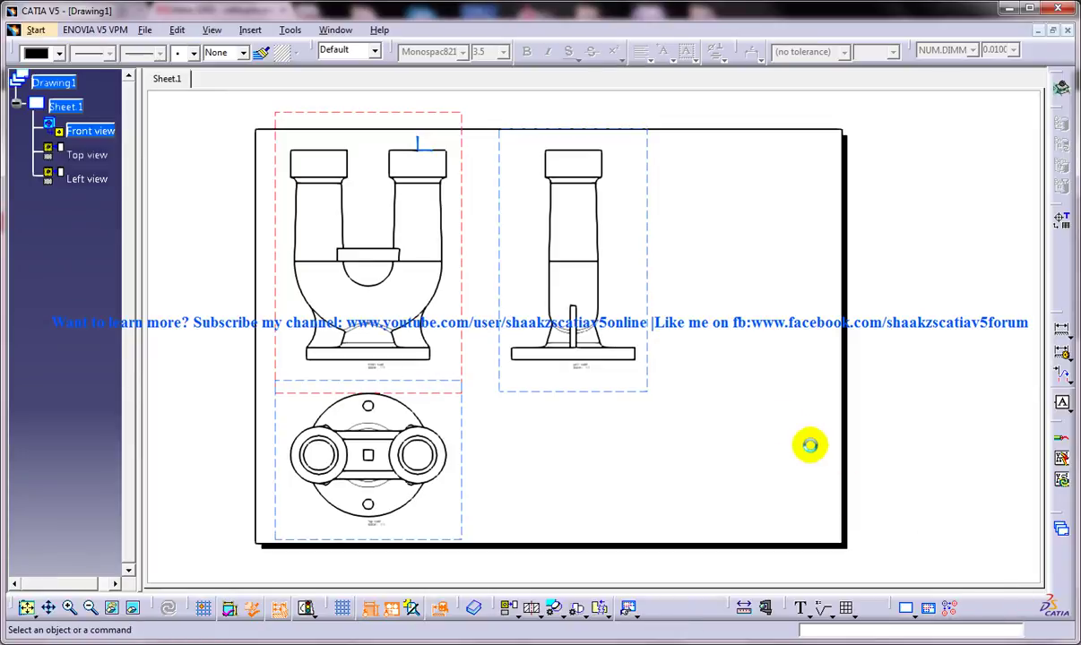
left_click(250, 29)
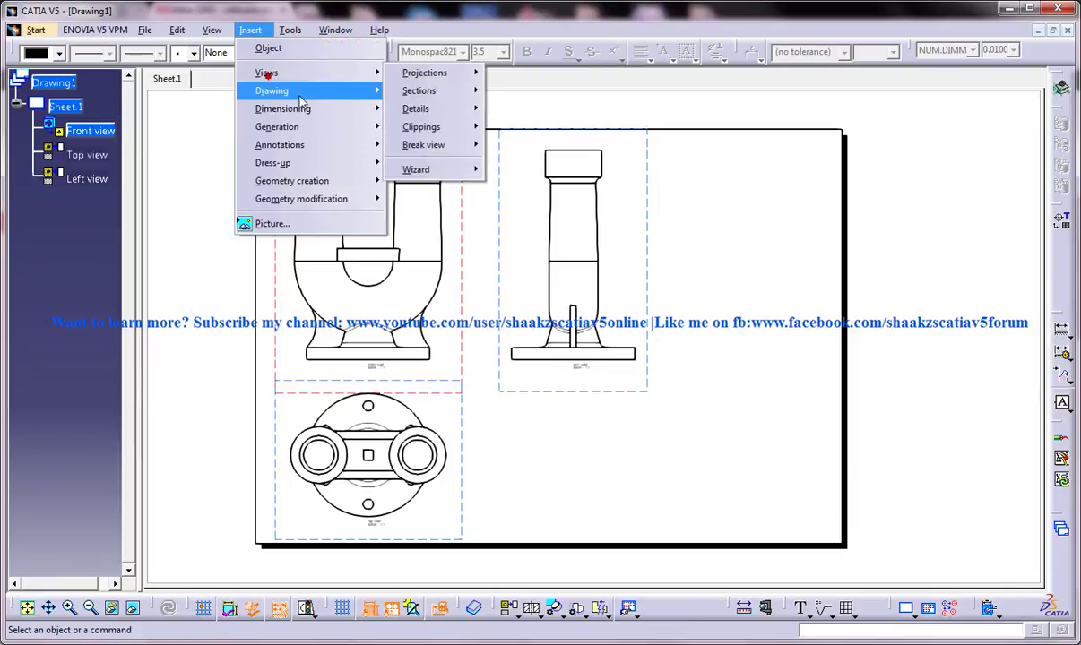
Start step-by-step generation and enable the unrepresented-elements and design-tolerances filter options.
mouse_move(313, 127)
left_click(451, 146)
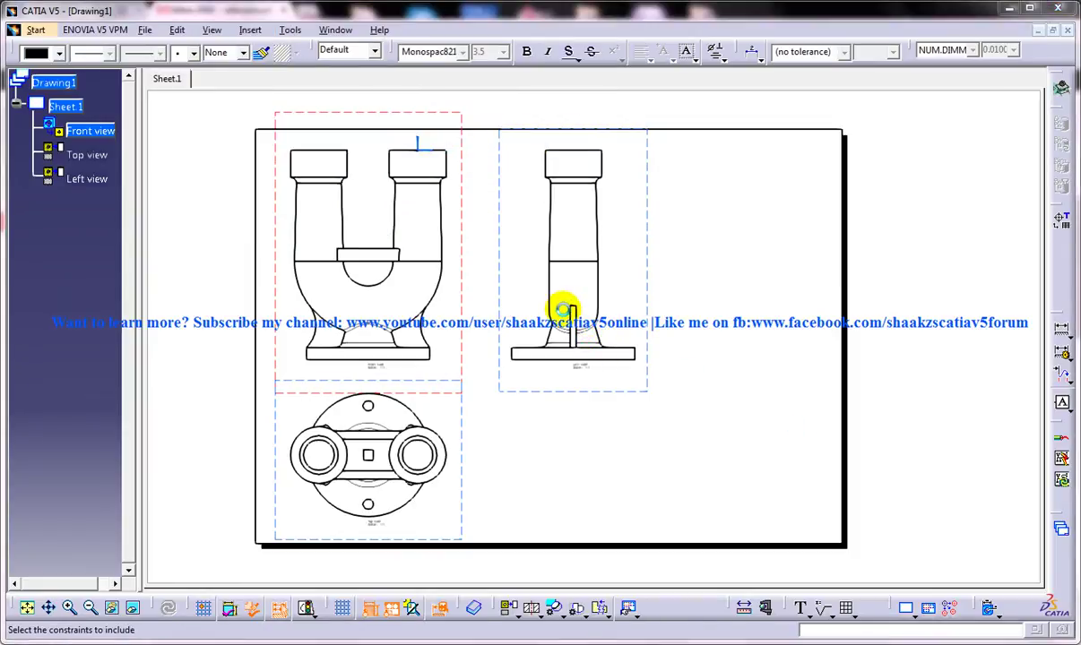
left_click(563, 309)
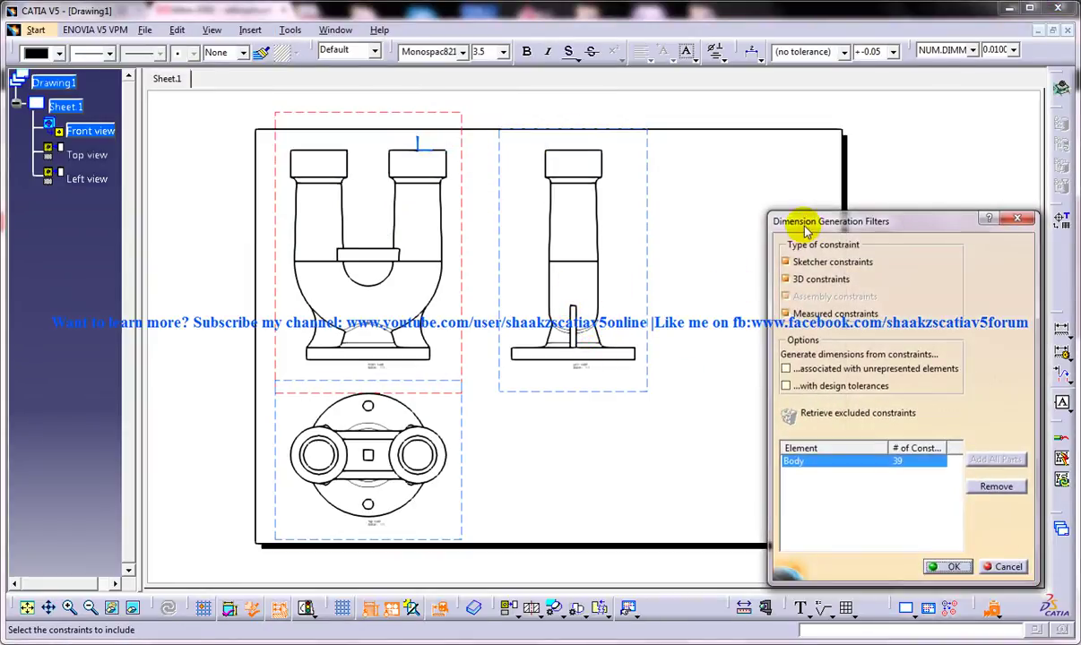
left_click_drag(804, 230, 790, 200)
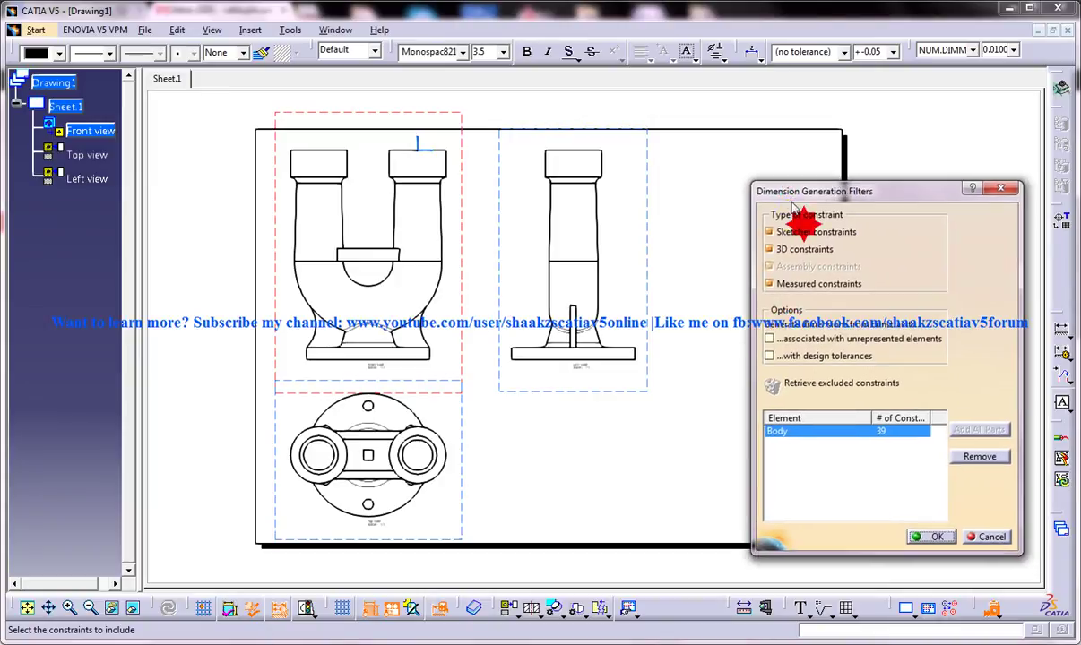
left_click(768, 338)
left_click(769, 356)
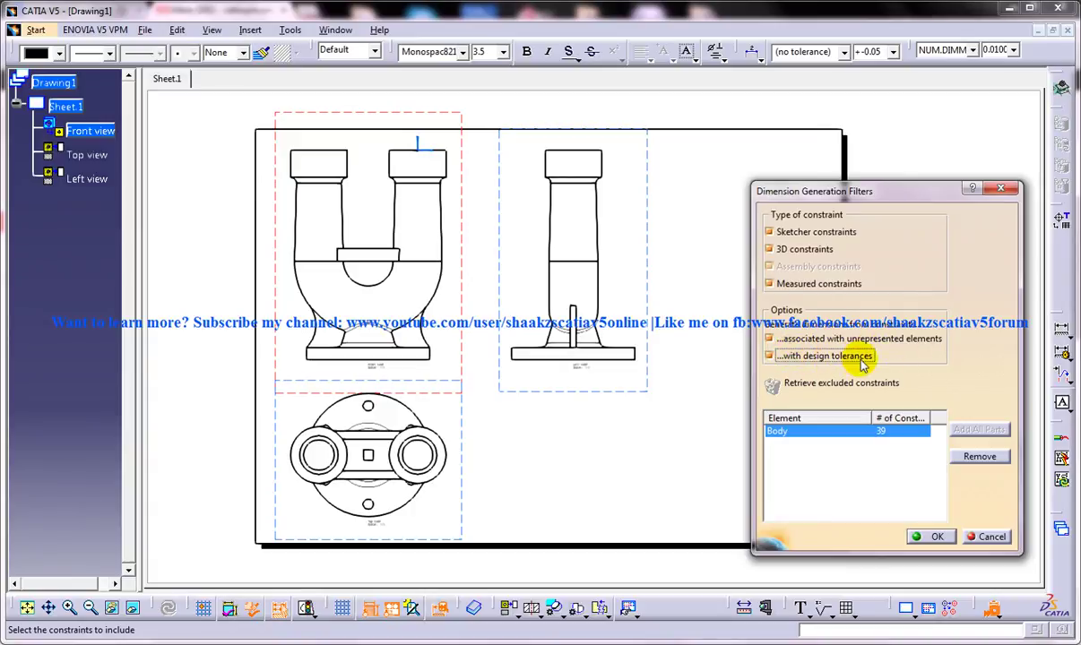
Confirm the filters and generate the first dimension, a 60° angle on the top view.
left_click(936, 536)
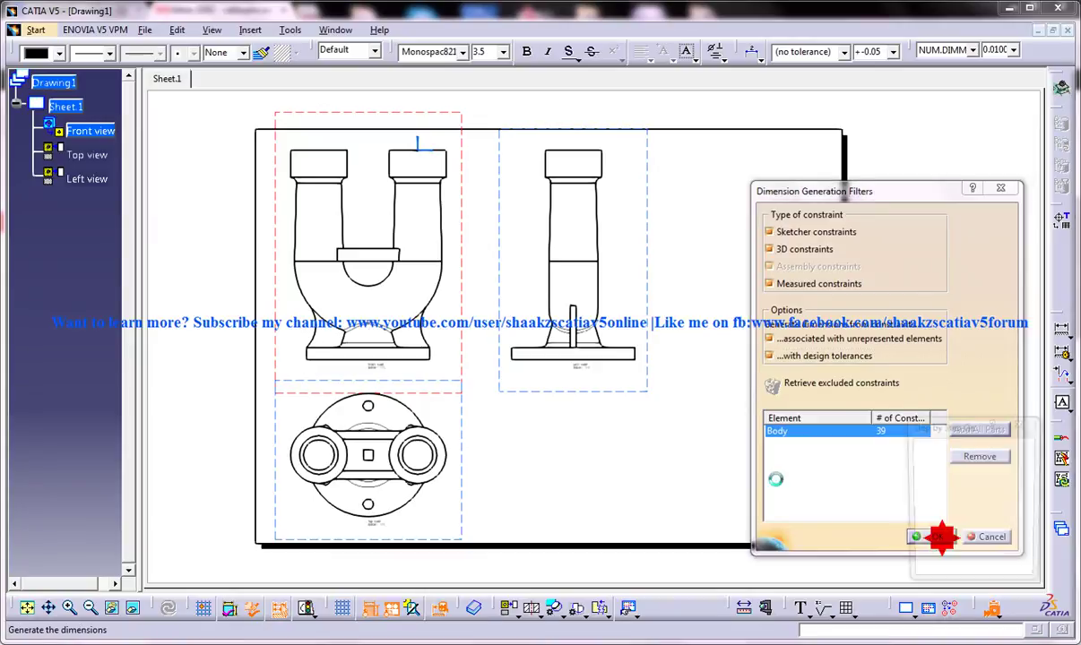
left_click_drag(939, 433, 809, 282)
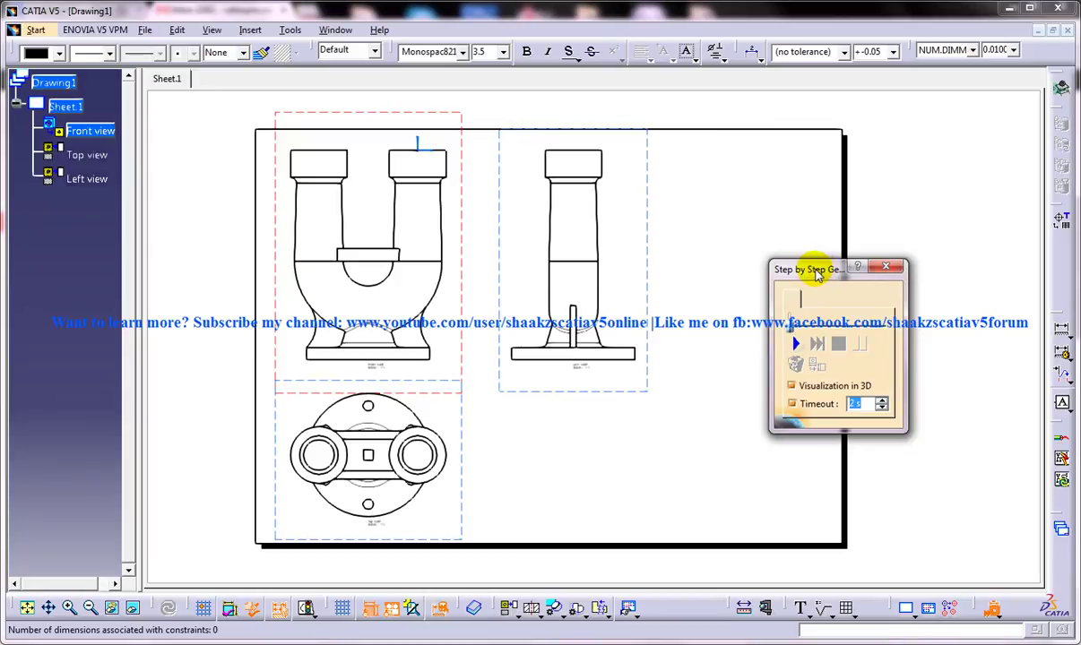
left_click_drag(815, 274, 813, 266)
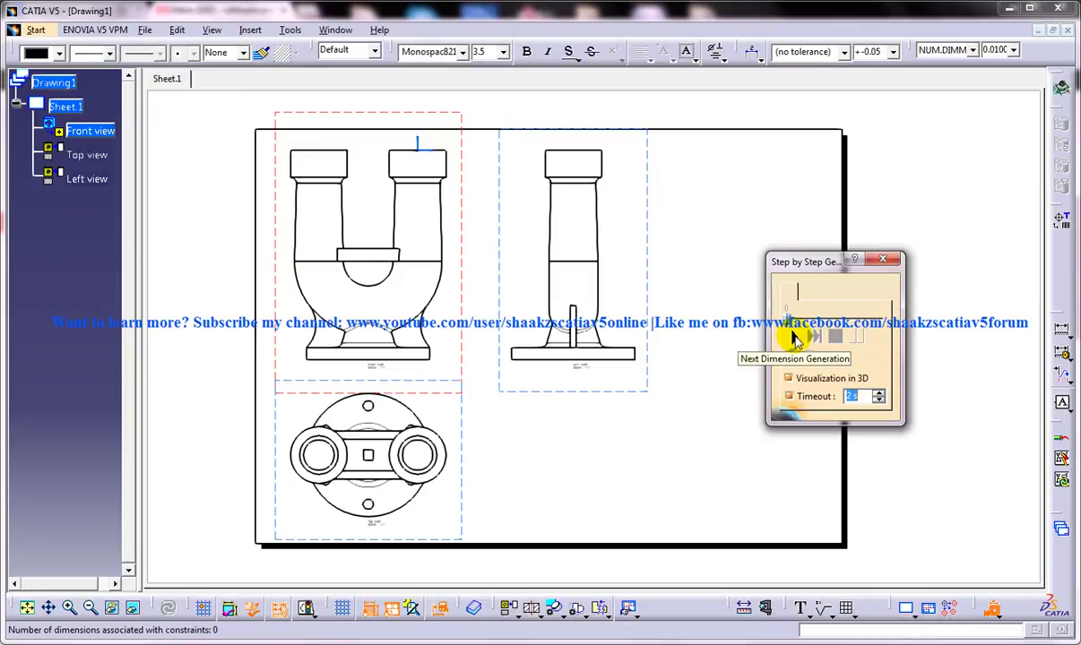
left_click(793, 338)
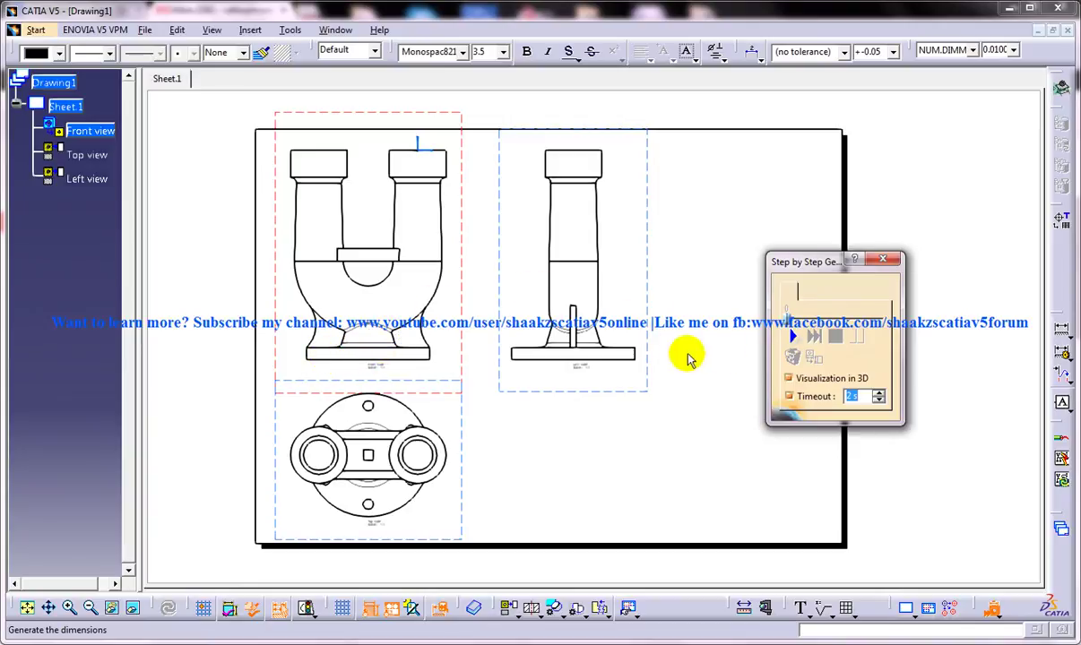
left_click(794, 339)
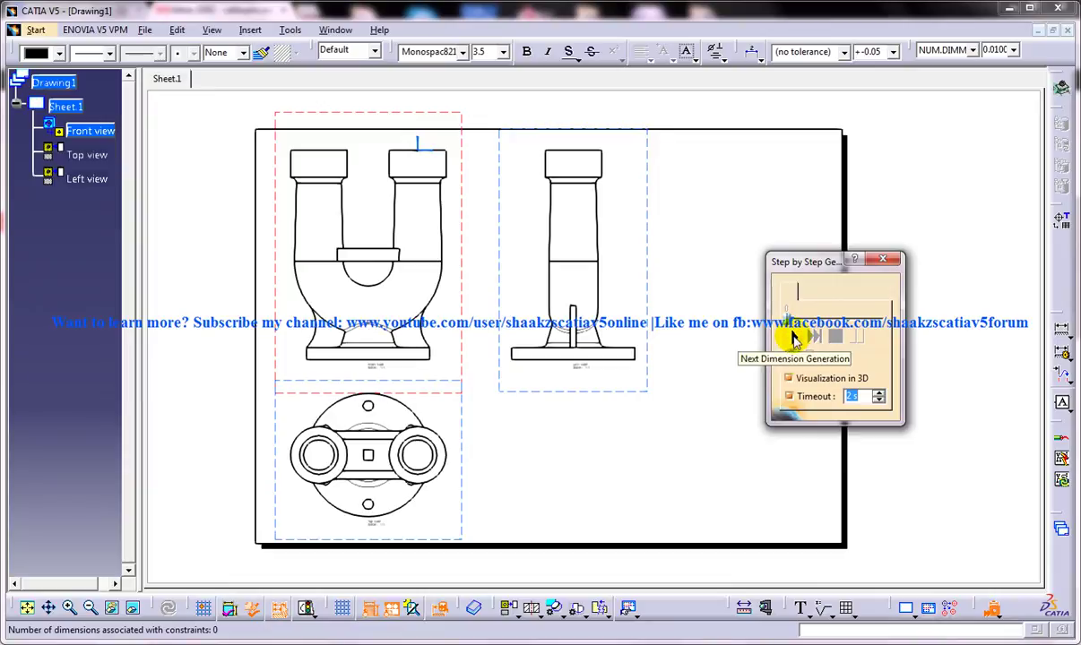
left_click(794, 337)
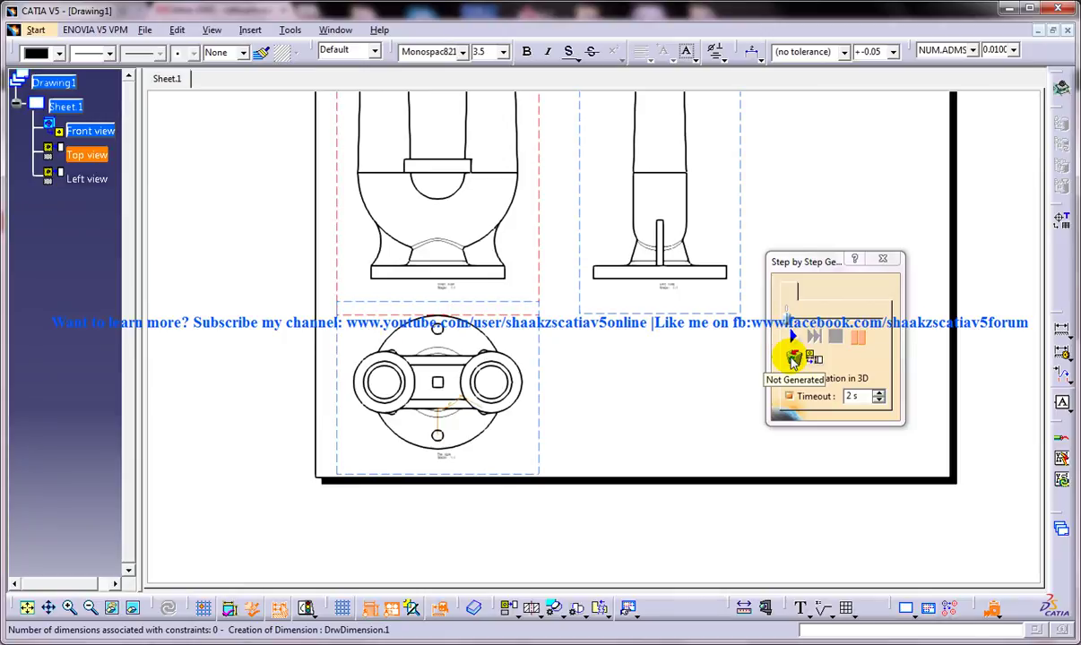
Keep generating dimensions until front-view widths such as 125 and 50 appear.
mouse_move(446, 398)
middle_mouse_down()
mouse_move(482, 289)
mouse_move(468, 377)
middle_mouse_up()
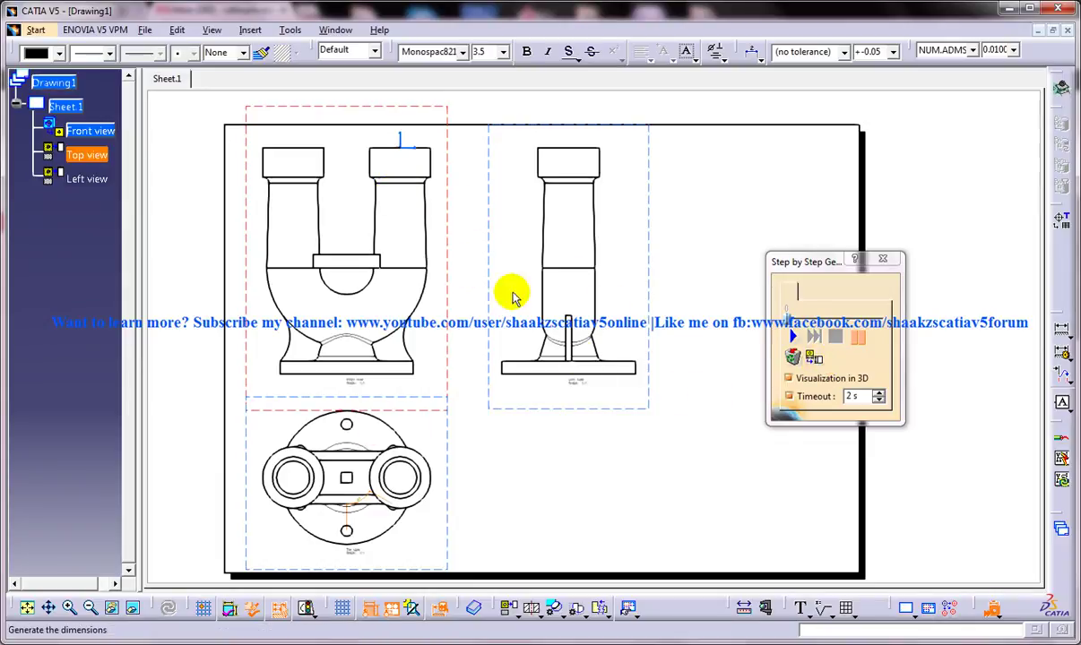
middle_click_drag(504, 437, 494, 422)
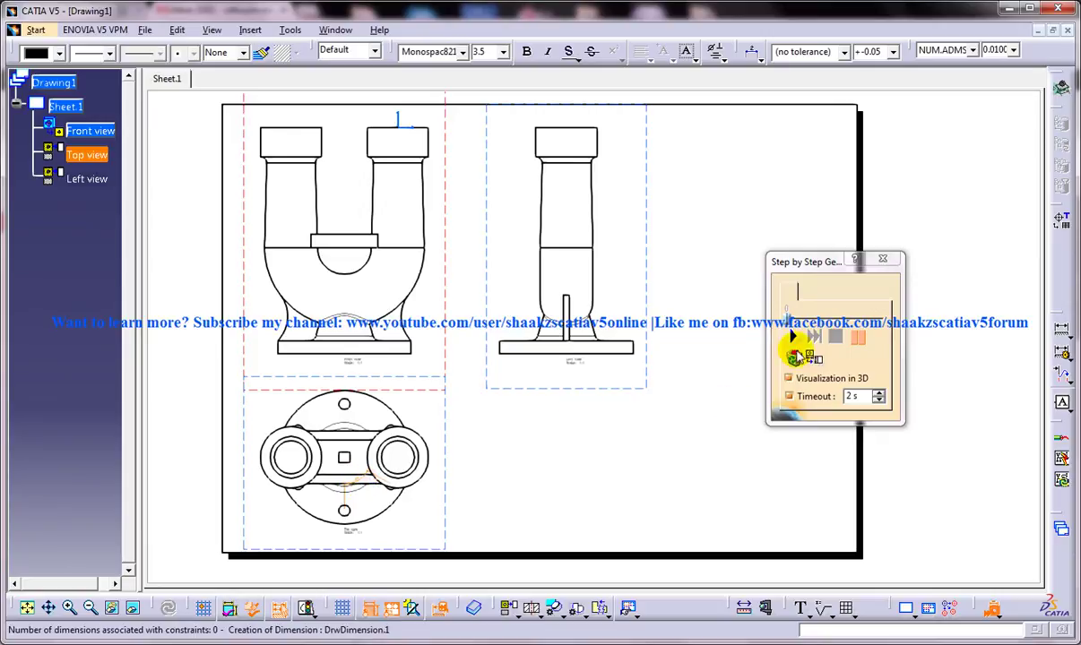
left_click(789, 336)
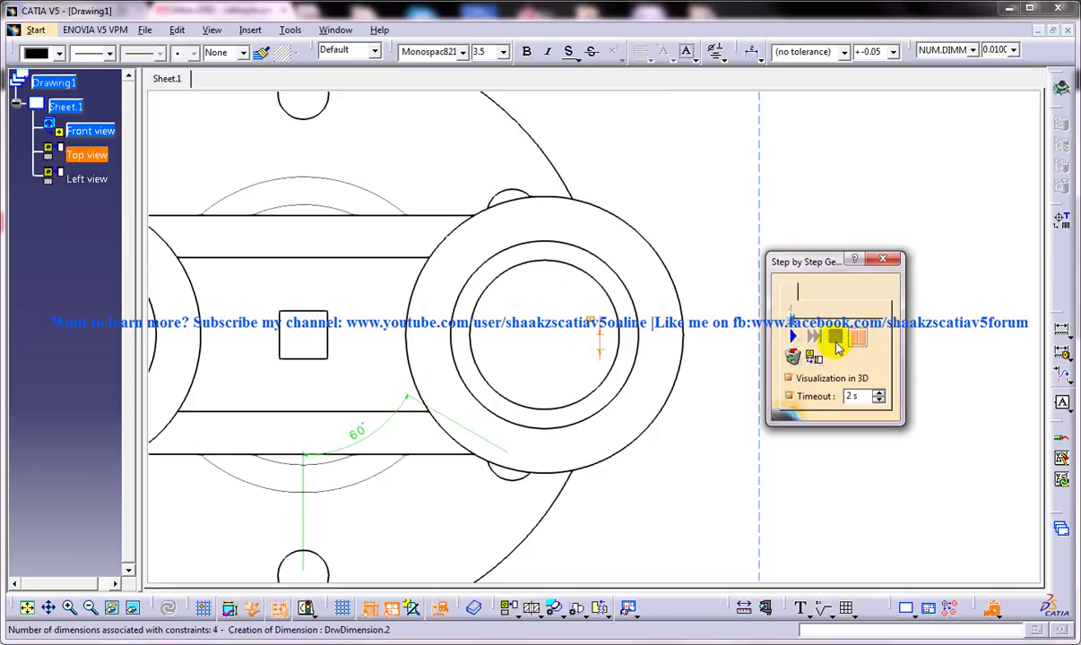
left_click(793, 359)
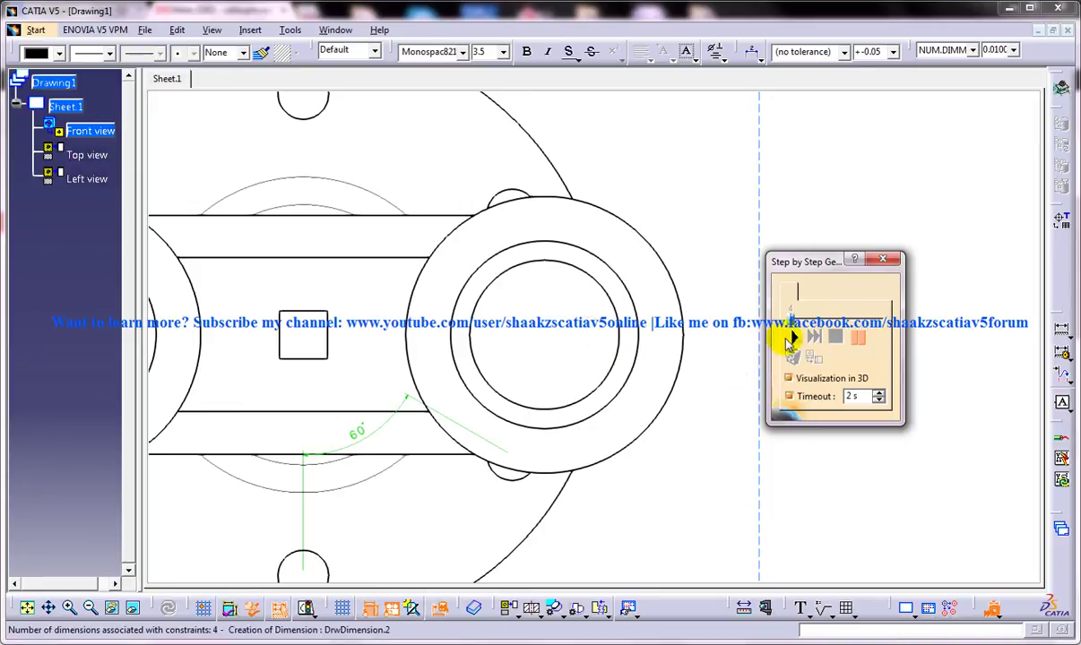
left_click(792, 336)
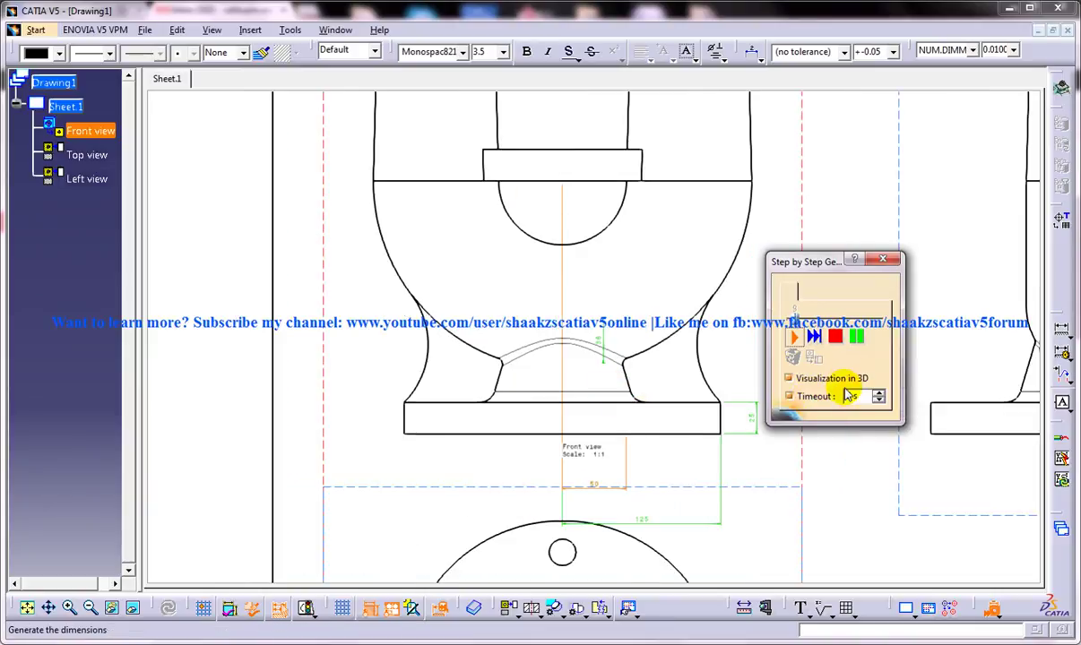
Set the step timeout to 4 s and resume generation.
left_click(856, 337)
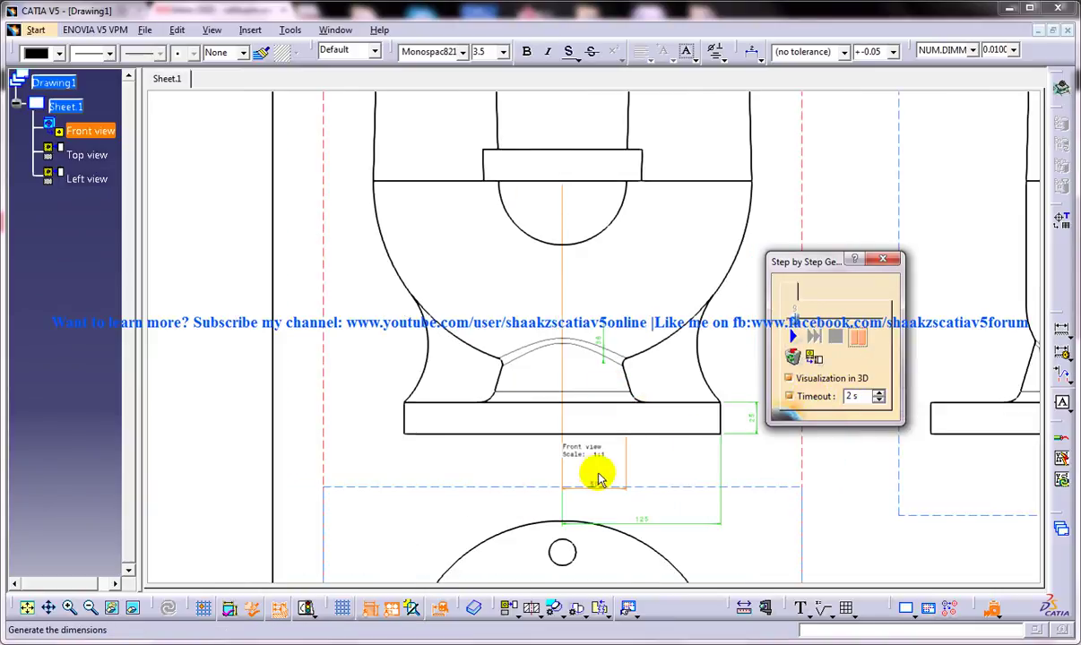
double_click(853, 396)
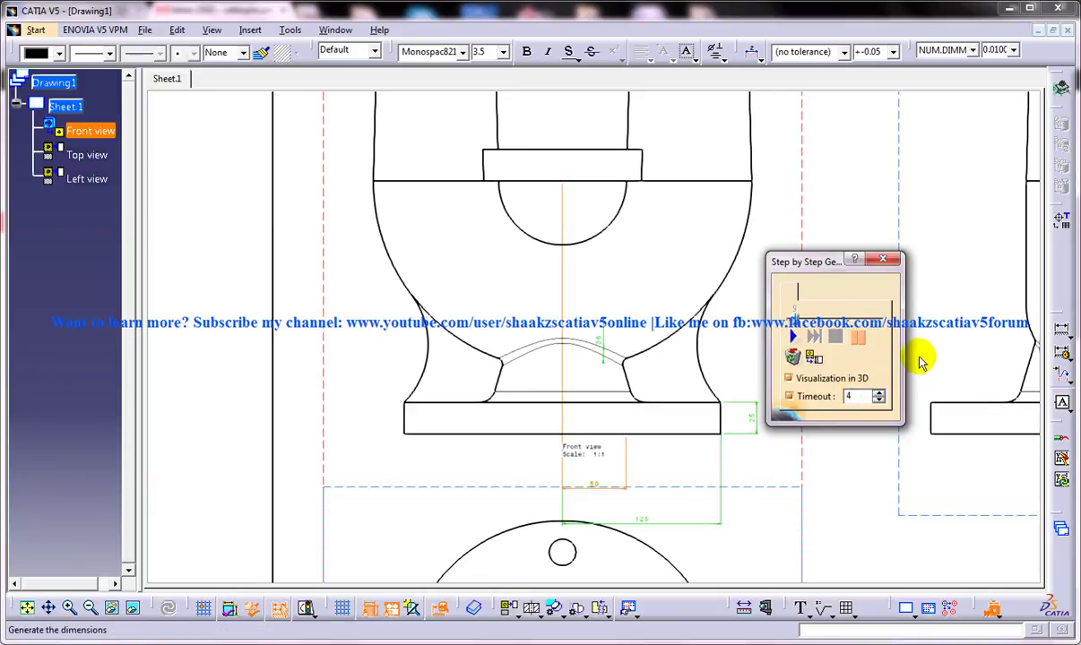
left_click(792, 337)
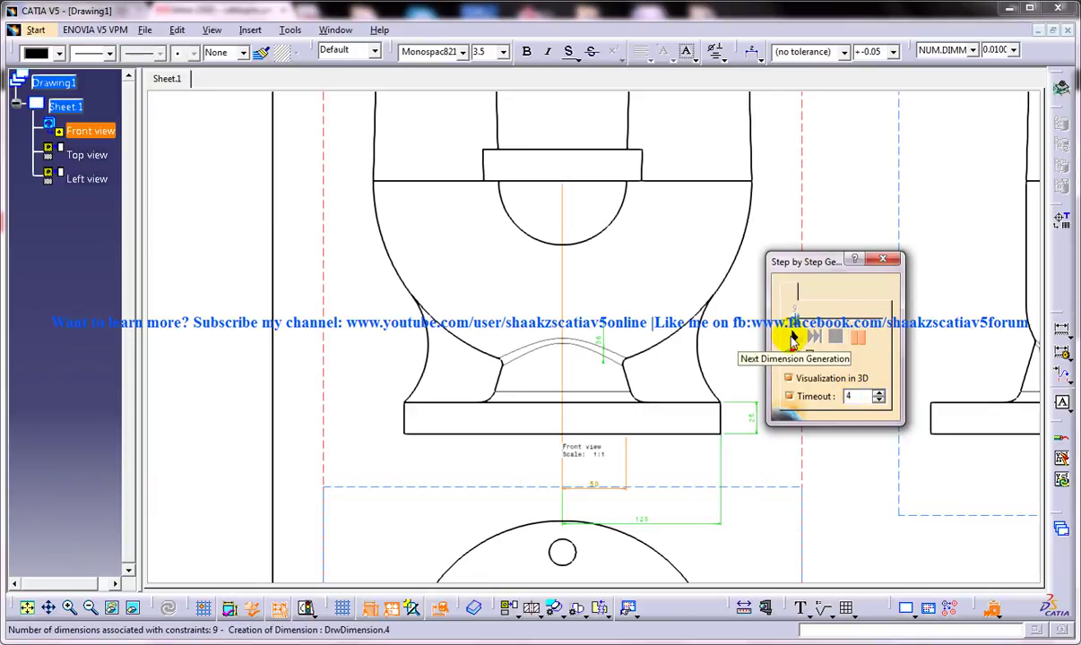
Pause at the front view's 200 height and begin transferring that dimension.
left_click(855, 341)
left_click_drag(817, 268, 866, 275)
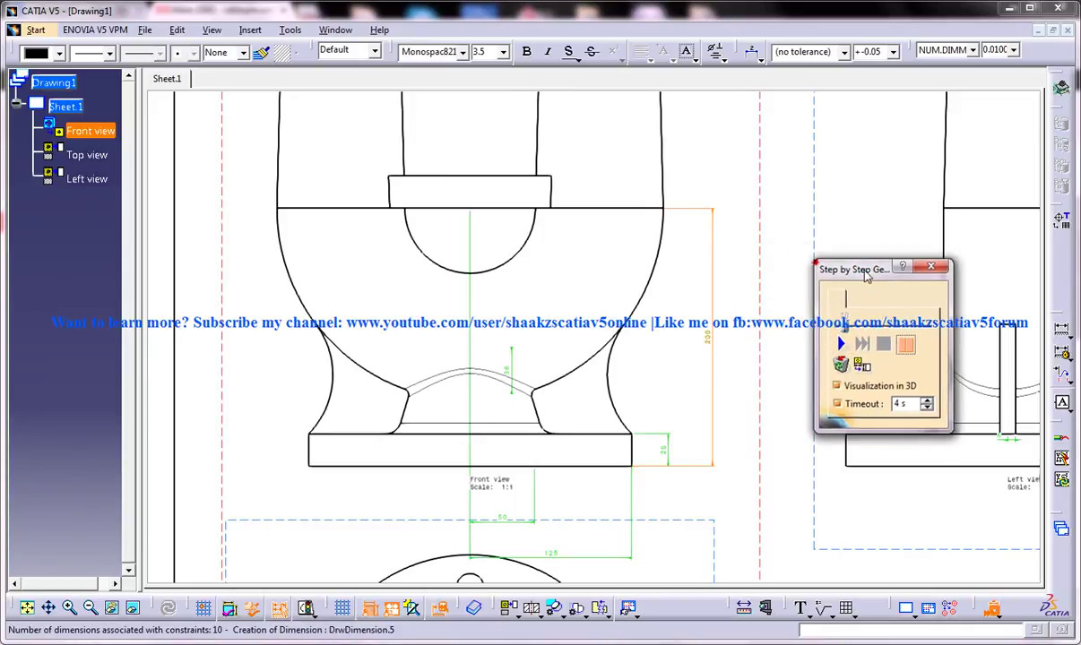
mouse_move(697, 318)
middle_mouse_down()
mouse_move(583, 362)
mouse_move(509, 293)
mouse_move(656, 333)
mouse_move(587, 348)
mouse_move(552, 303)
middle_mouse_up()
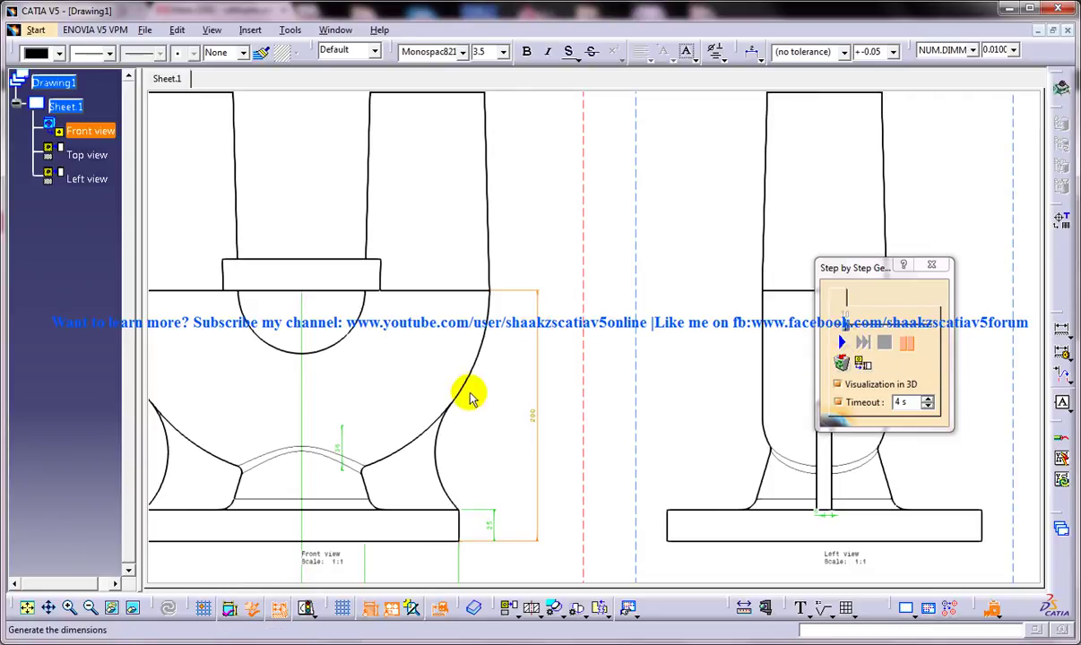
mouse_move(514, 358)
middle_mouse_down()
mouse_move(509, 403)
mouse_move(558, 394)
middle_mouse_up()
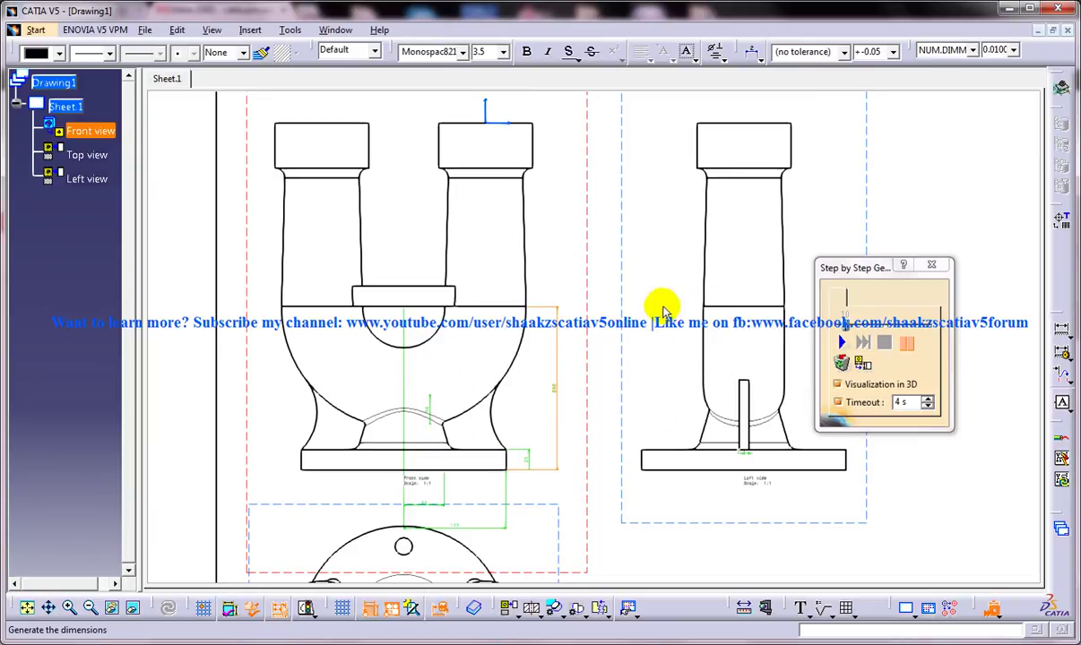
mouse_move(746, 344)
middle_mouse_down()
mouse_move(627, 370)
mouse_move(591, 352)
mouse_move(631, 358)
middle_mouse_up()
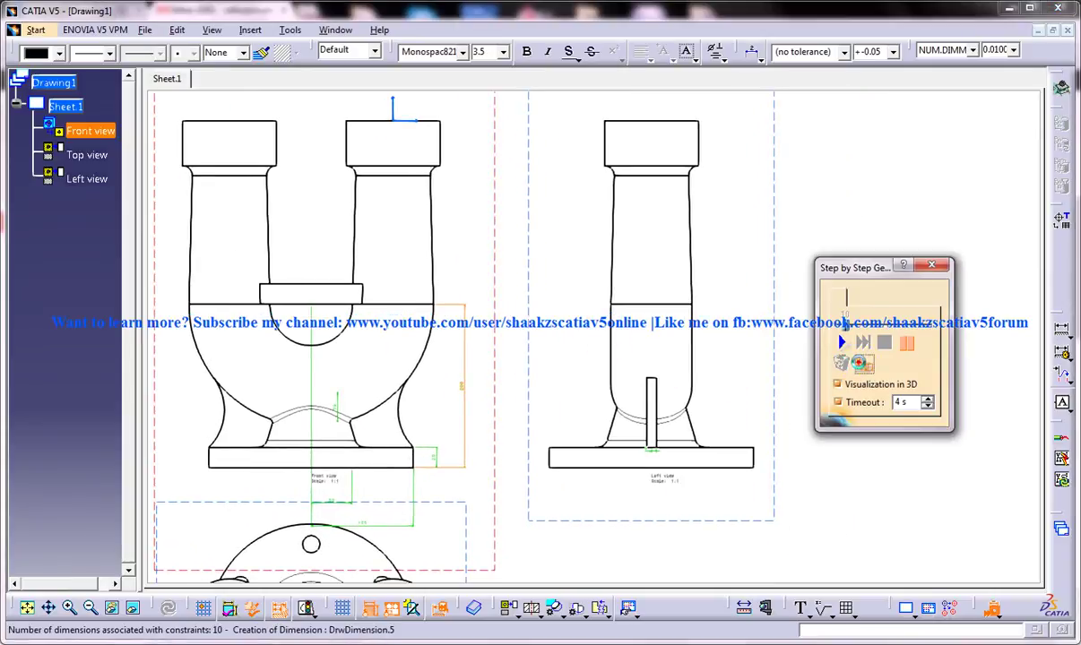
left_click(844, 363)
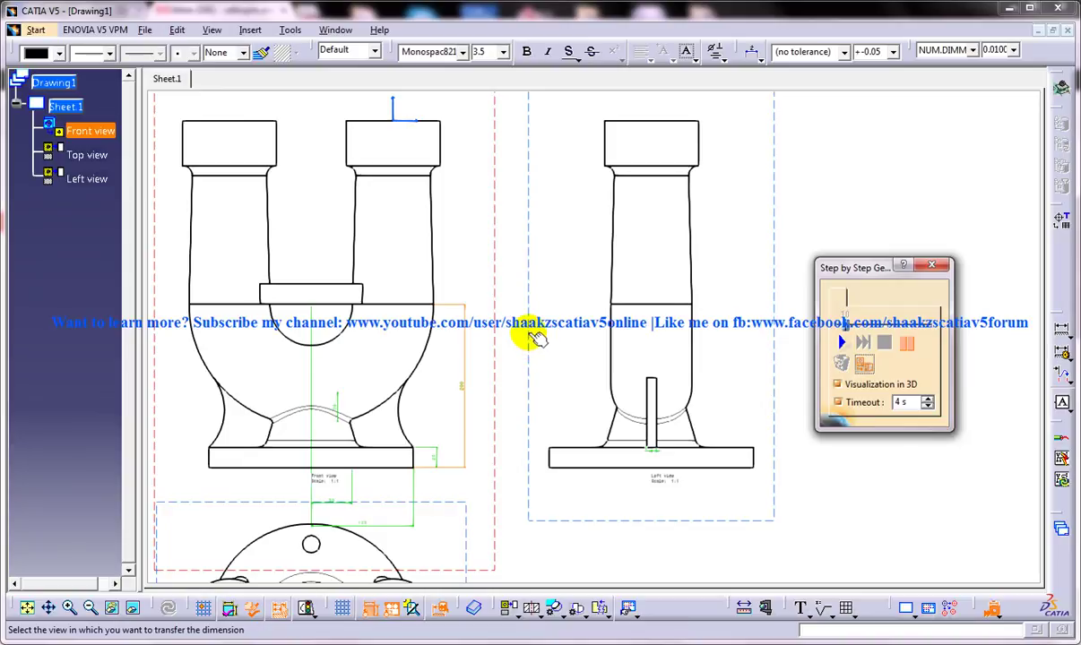
Transfer the dimension into the Left view and resume generation.
left_click(536, 339)
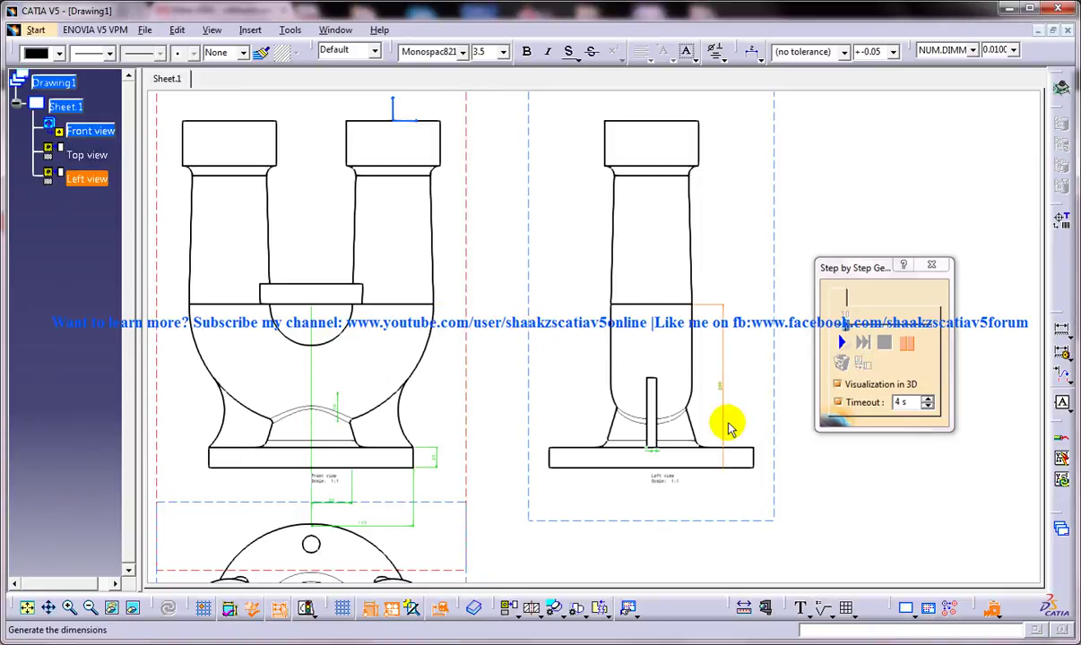
middle_click_drag(579, 362, 644, 352)
left_click(842, 342)
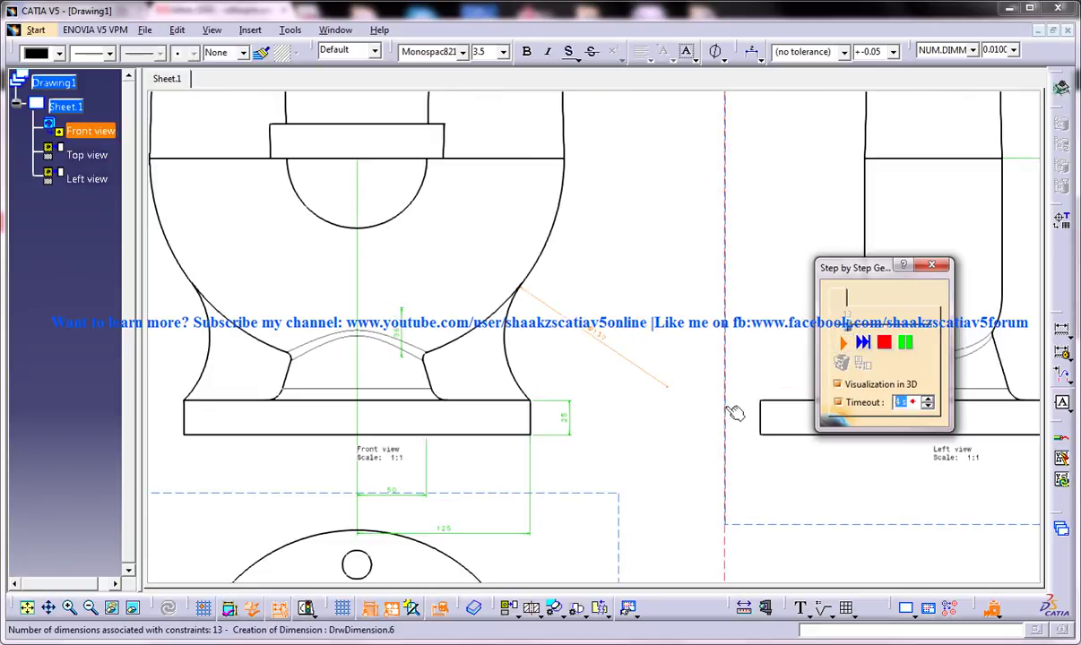
Lower the step timeout to 1 s and generate all remaining dimensions to the end.
left_click(864, 296)
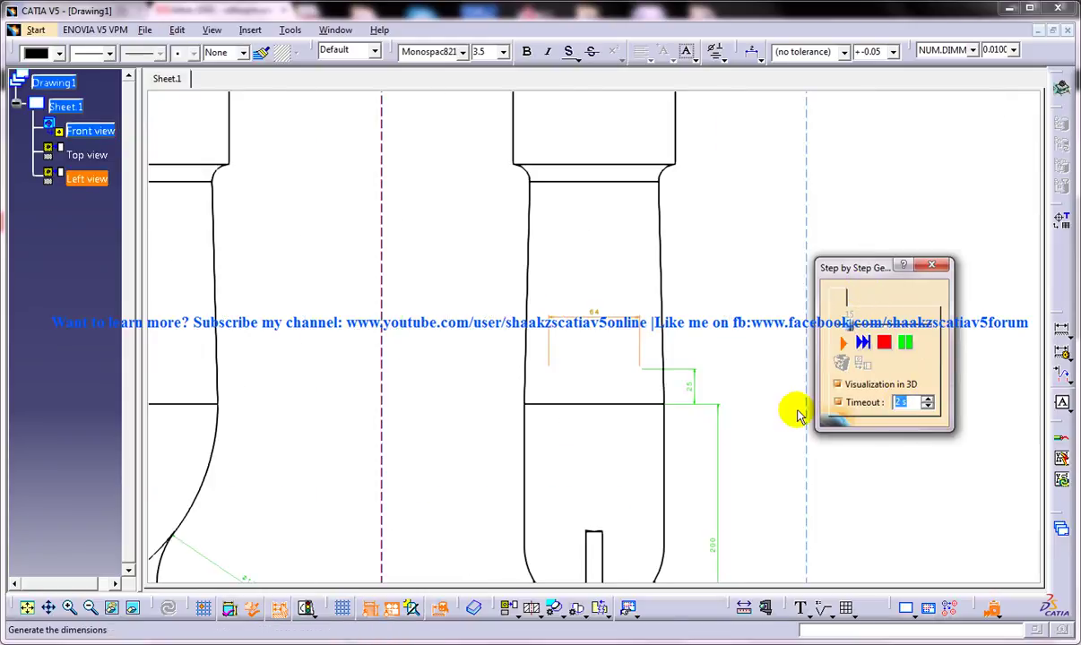
left_click(875, 299)
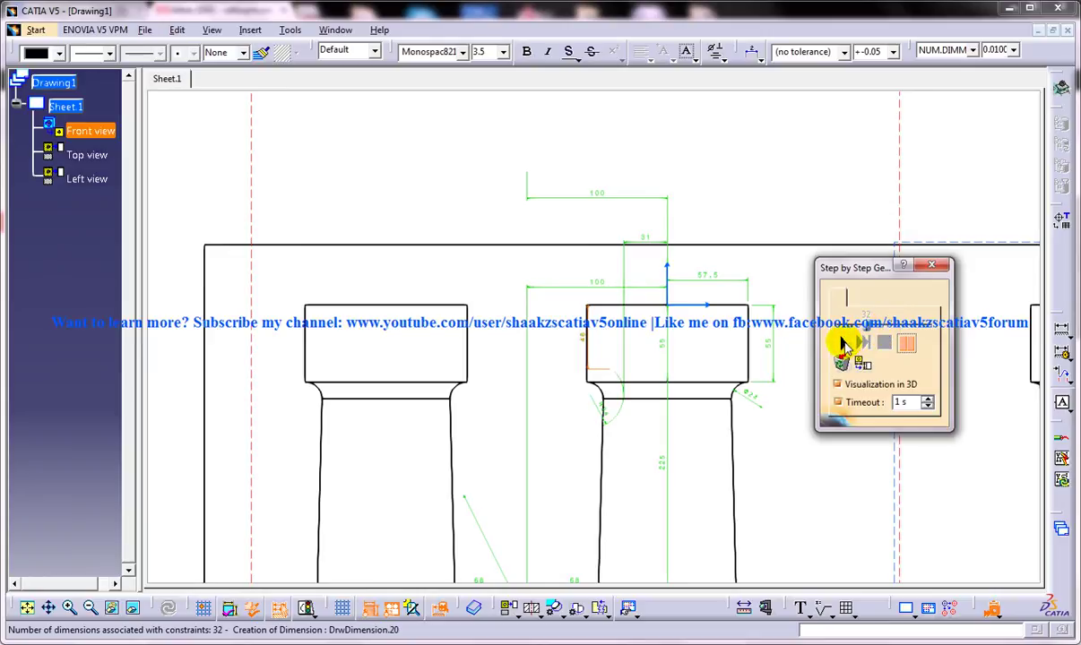
left_click(843, 344)
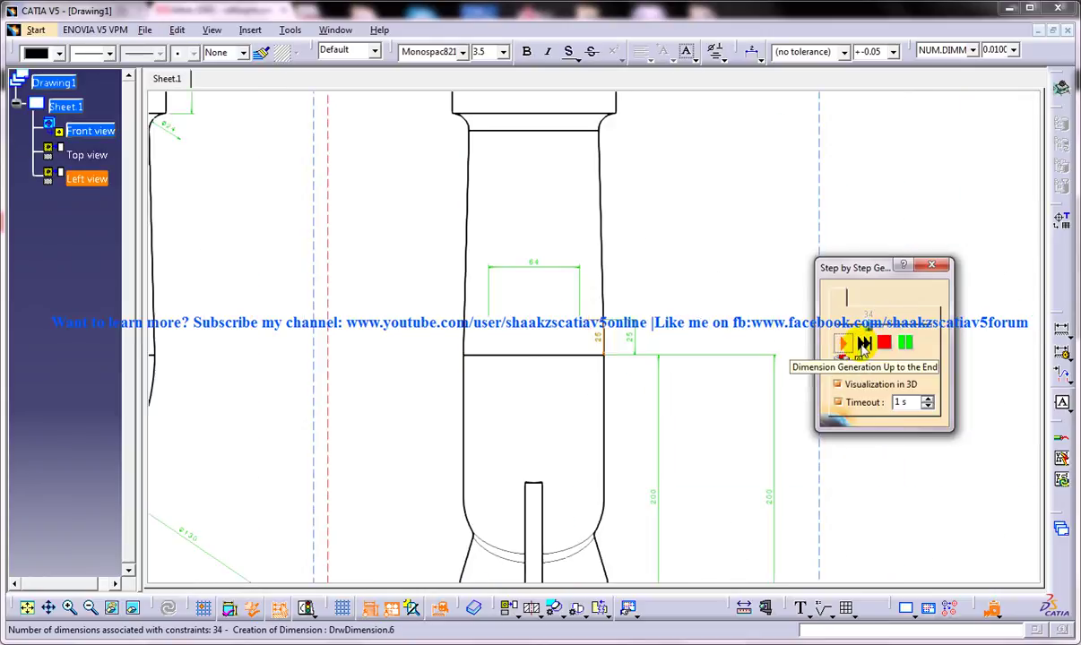
left_click(863, 343)
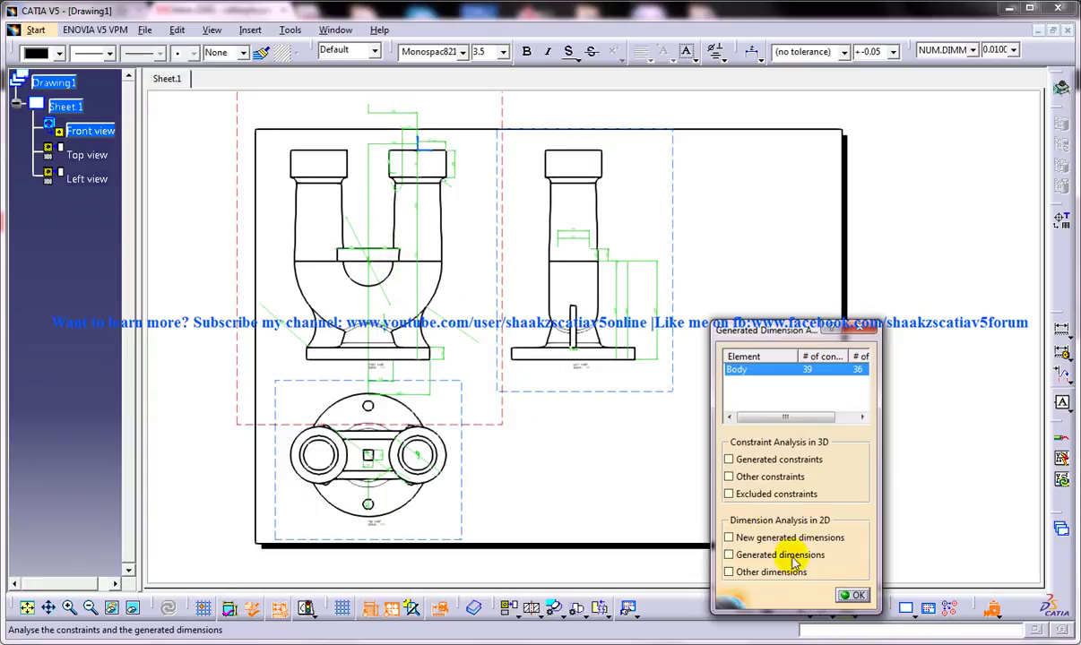
Dismiss the Generated Dimension Analysis report with OK, returning to the dimensioned Sheet.1.
left_click(853, 596)
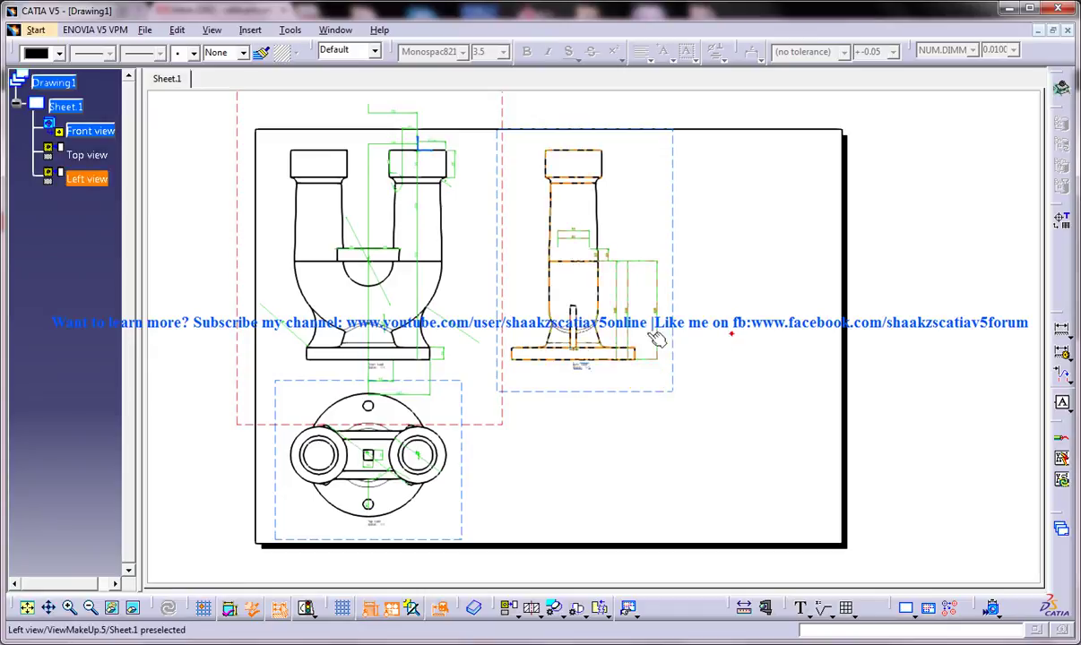